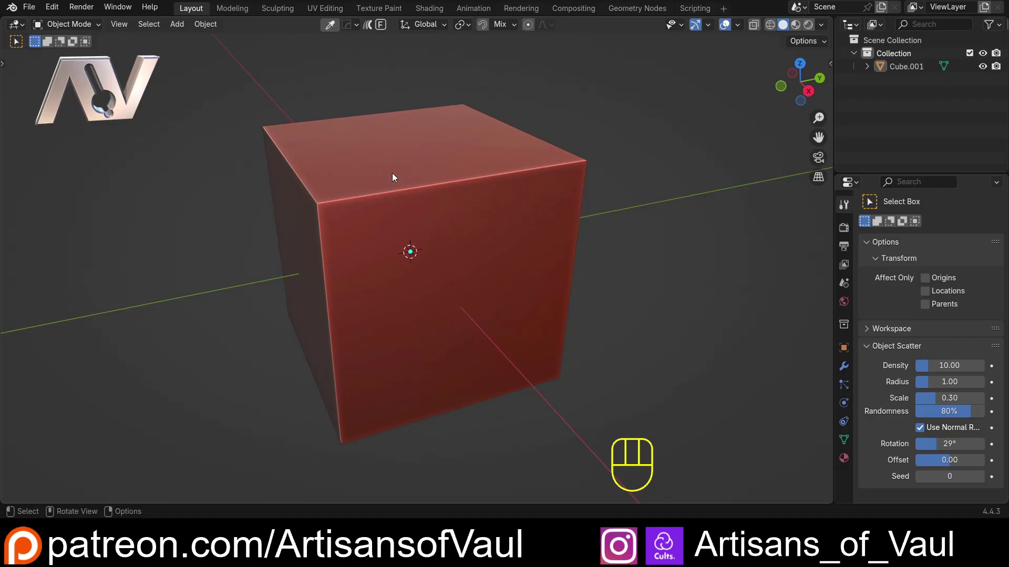
Add a new cube mesh at the world origin, inside the large cube
left_click(414, 184)
middle_click_drag(450, 193, 454, 219, "shift")
key("shift+a")
mouse_move(516, 238)
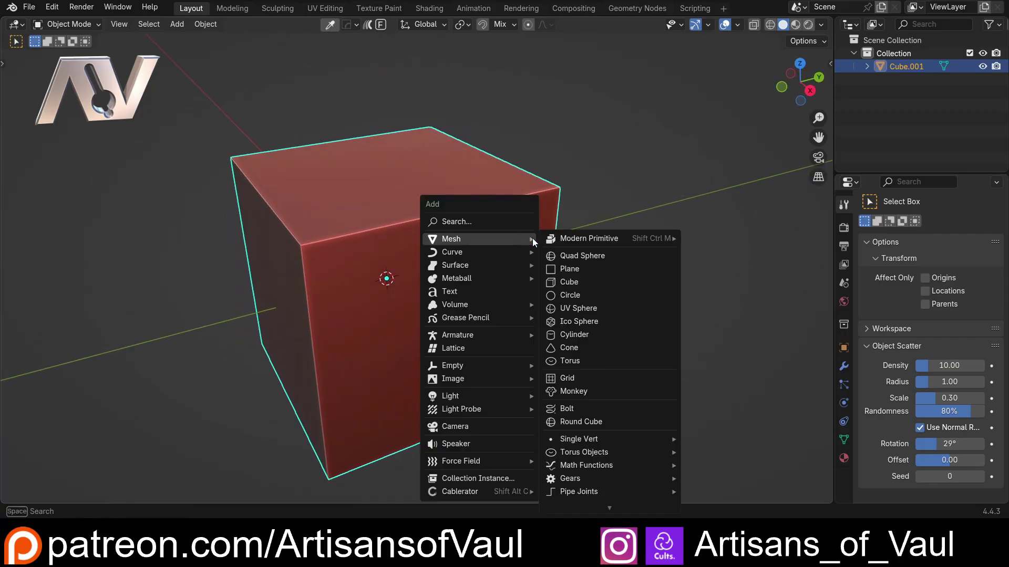
left_click(569, 282)
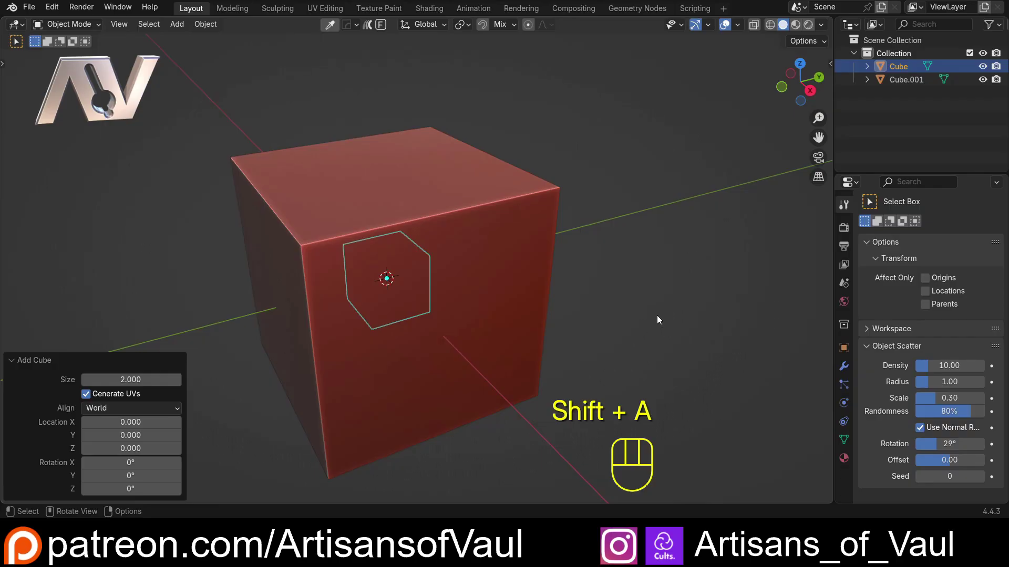
Scale the new cube down uniformly, and stretch it along Z by a factor of about 2.89 into a tall block
middle_click_drag(658, 320, 623, 298)
key("s")
left_click(493, 269)
key("s")
key("z")
left_click(692, 262)
Move the block about -2.59 along Y and 4.13 along Z so it stands partly embedded in the large cube's top face
middle_click_drag(670, 343, 652, 316)
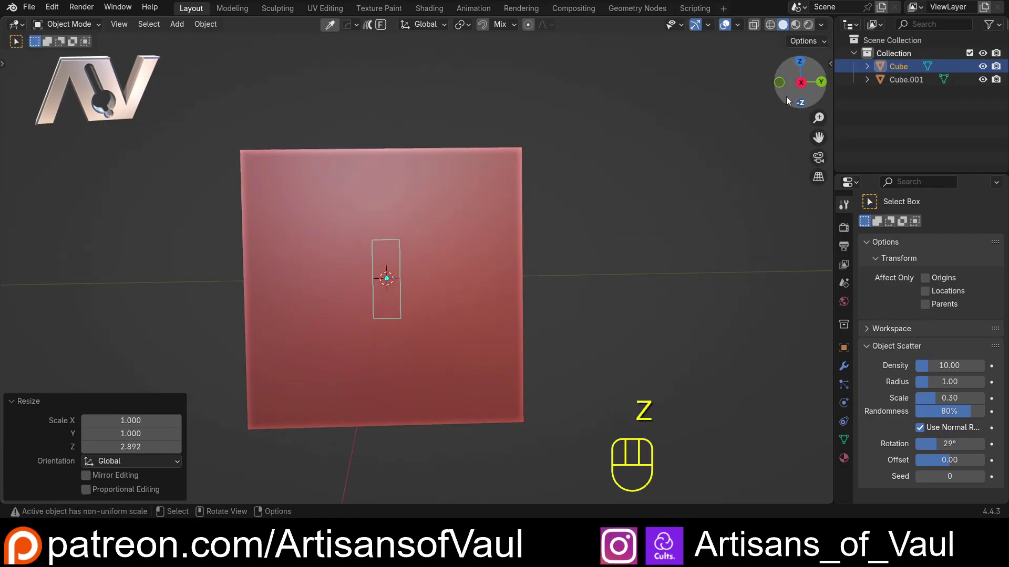
left_click(802, 85)
key("g")
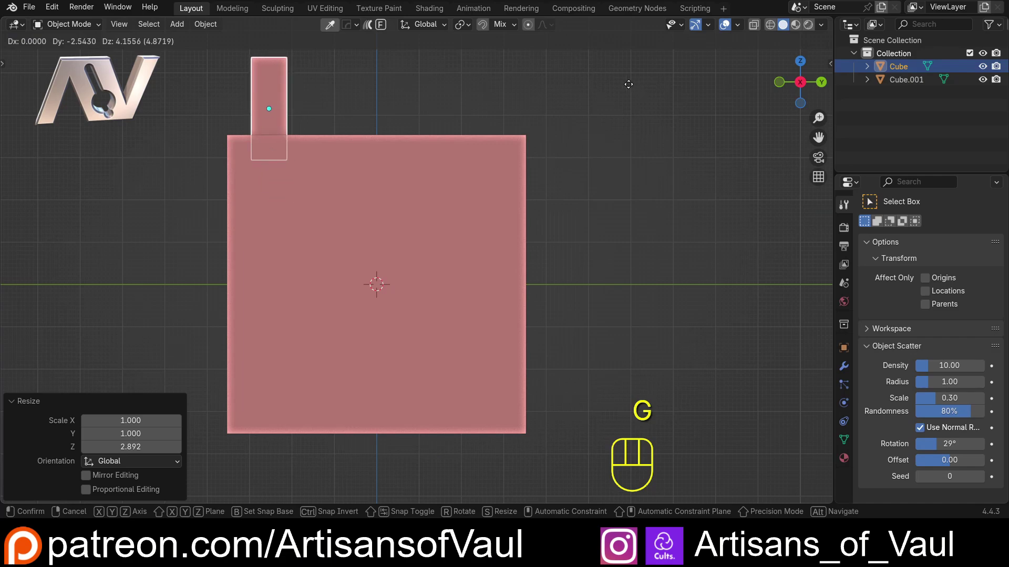
left_click(442, 105)
middle_click_drag(442, 110, 408, 219)
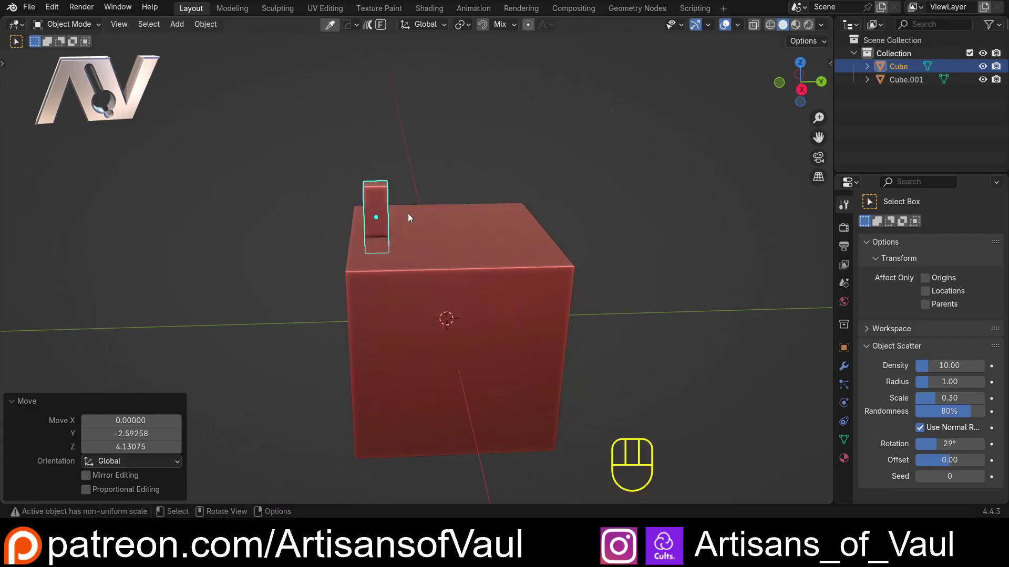
Shift the small block about 0.51 along the Y axis, inward from the top face's edge
scroll(414, 216, "up", 2)
key("g")
key("y")
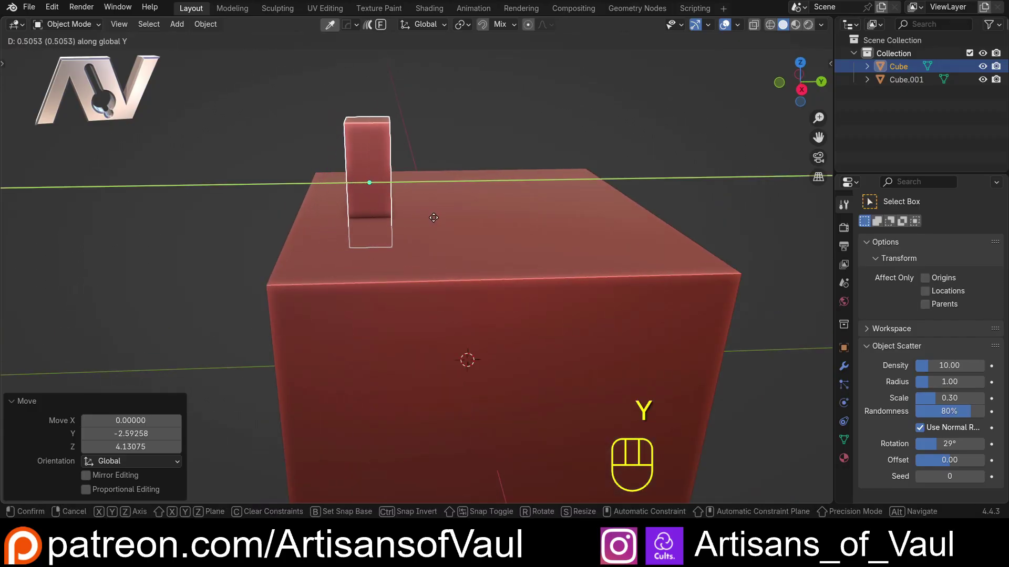
left_click(435, 215)
scroll(267, 161, "down", 1)
Apply the scale of both the small block and the large cube, and clear the selection
key("ctrl+a")
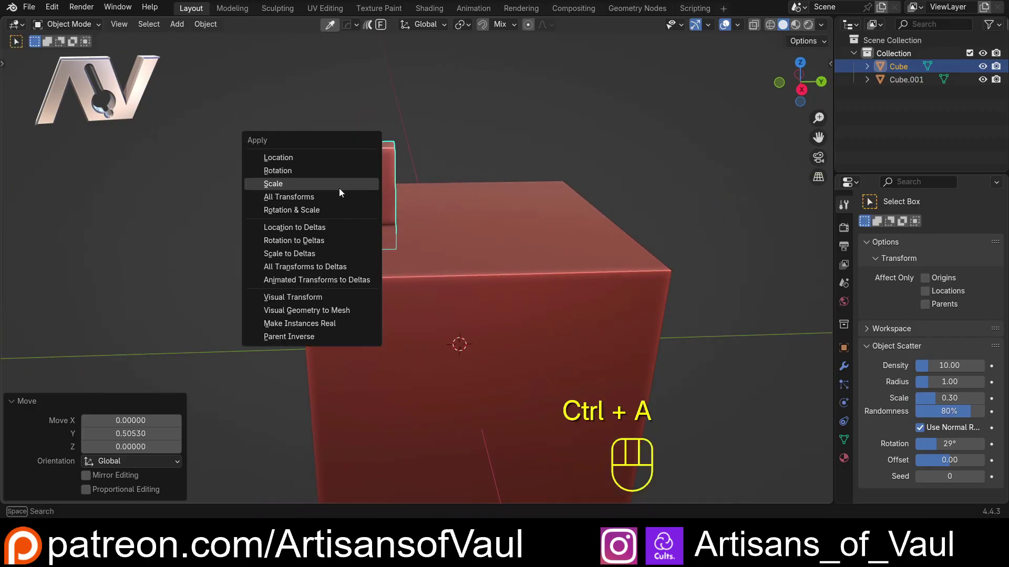
left_click(318, 185)
left_click(400, 279)
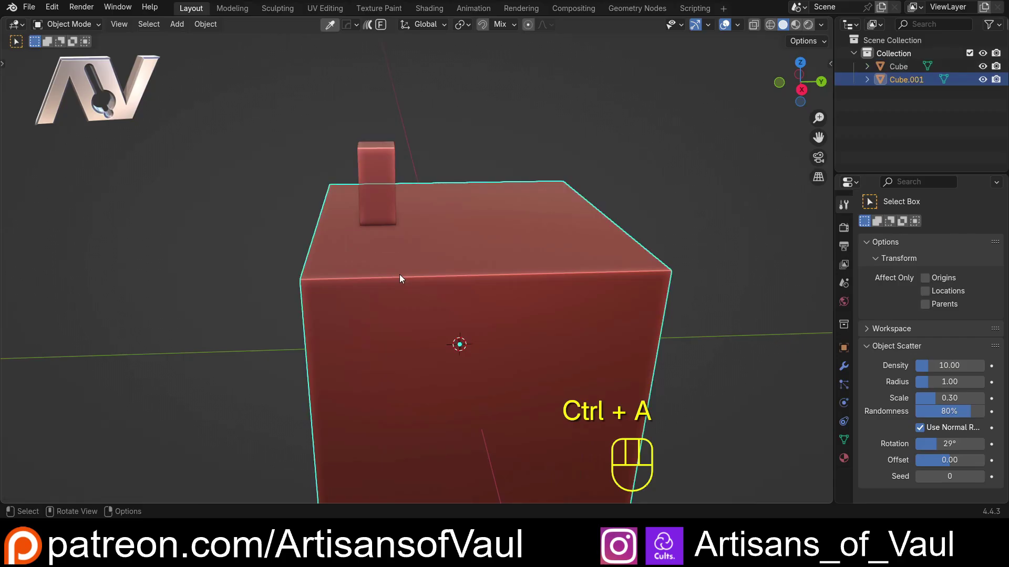
key("ctrl+a")
left_click(399, 276)
mouse_move(608, 219)
middle_mouse_down()
mouse_move(549, 221)
mouse_move(608, 216)
middle_mouse_up()
left_click(500, 182)
middle_click_drag(477, 164, 405, 184, "shift")
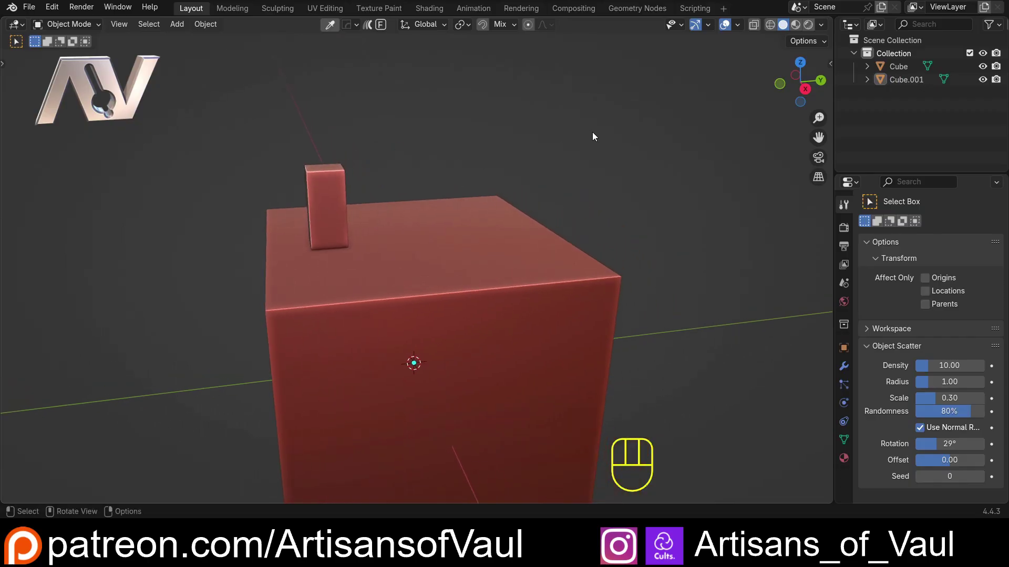
Create a BagaPie Array Along Shape from the small block, using the large cube as the active target surface
key("n")
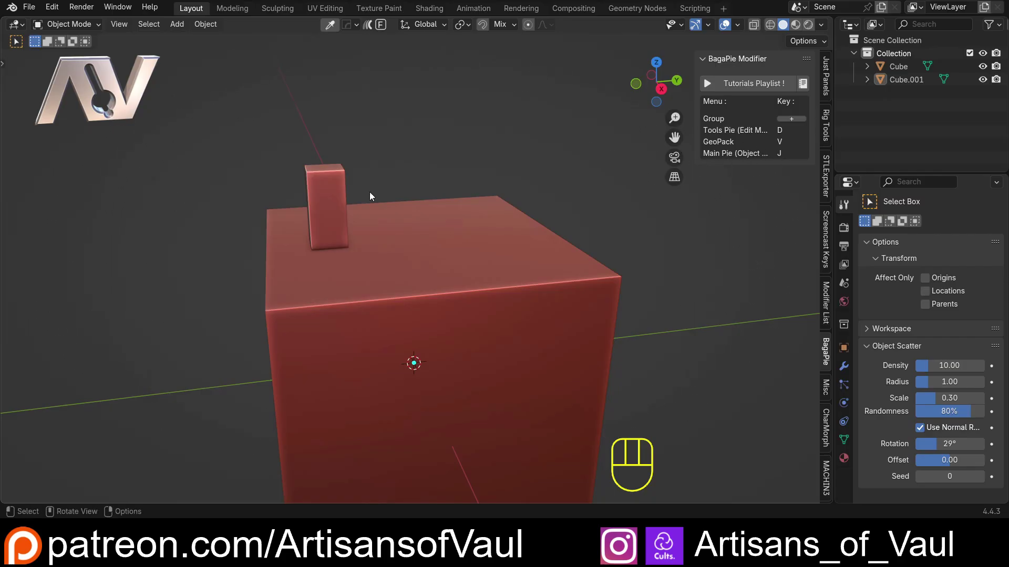
left_click(336, 187)
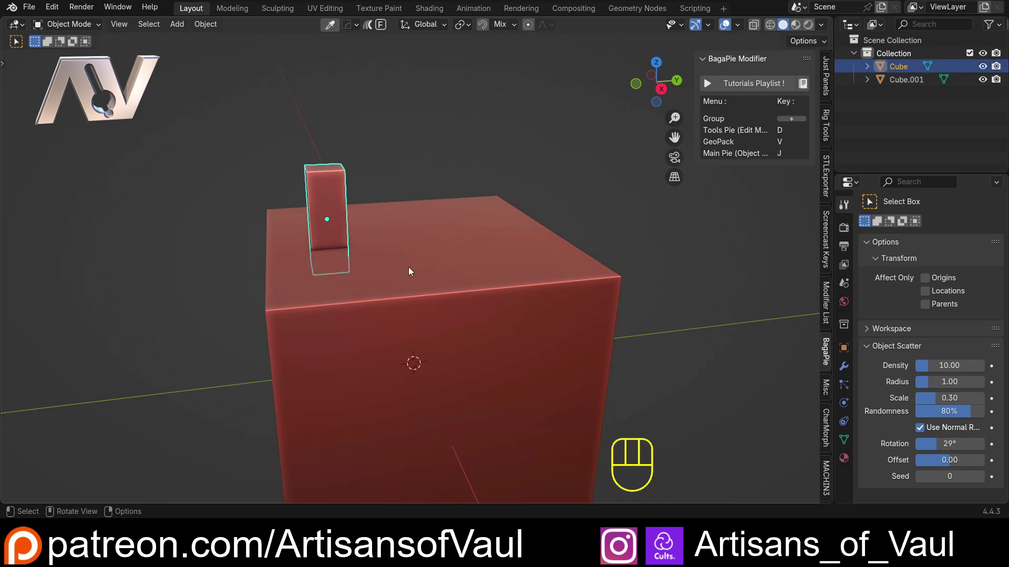
left_click(463, 255, "shift")
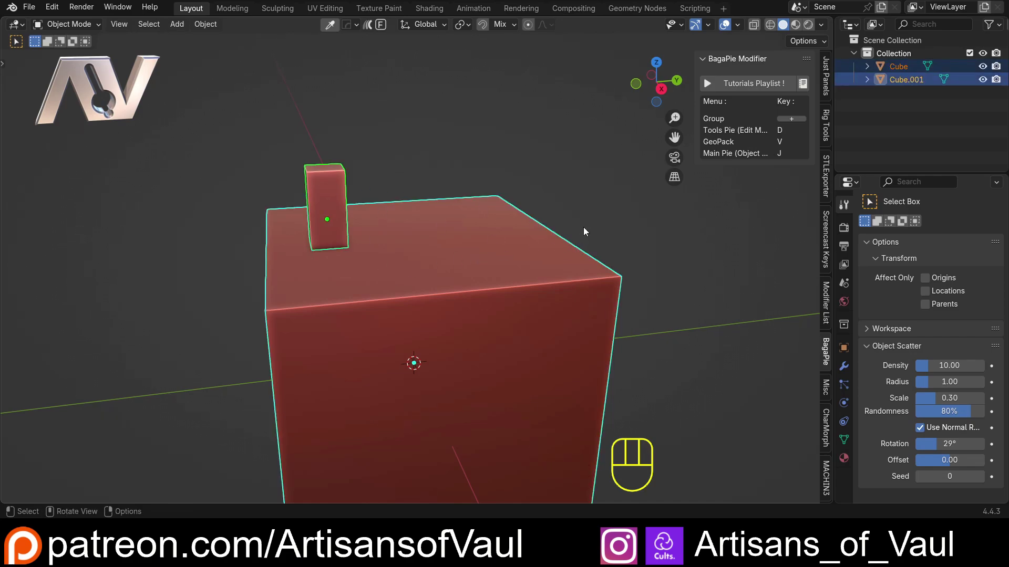
middle_click_drag(584, 228, 537, 244, "shift")
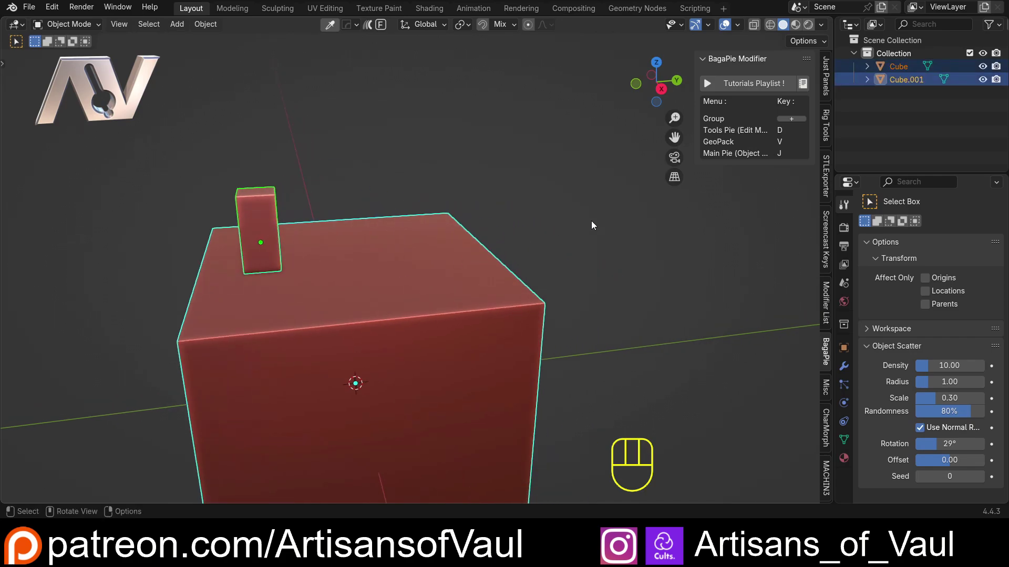
key("j")
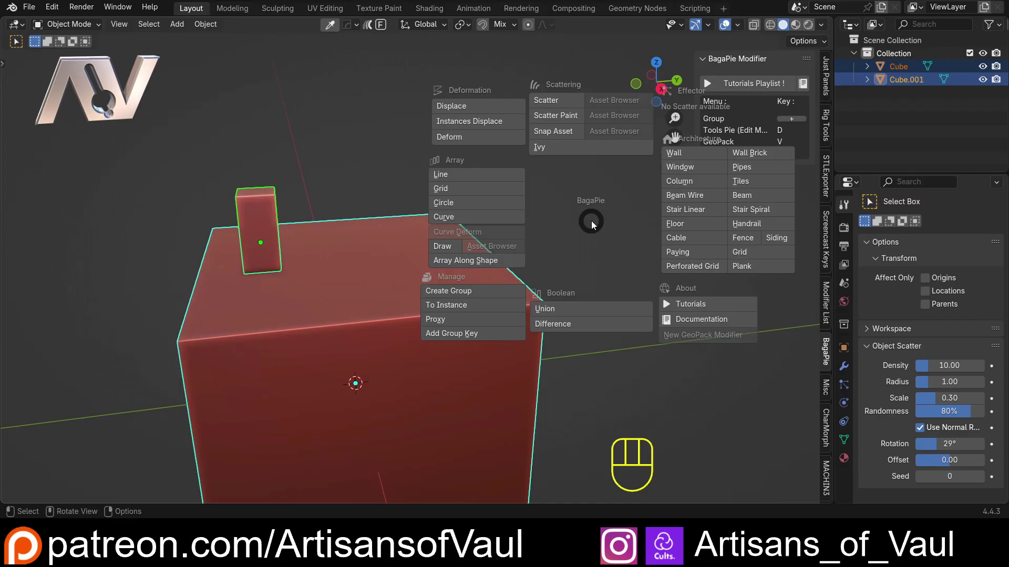
key("Escape")
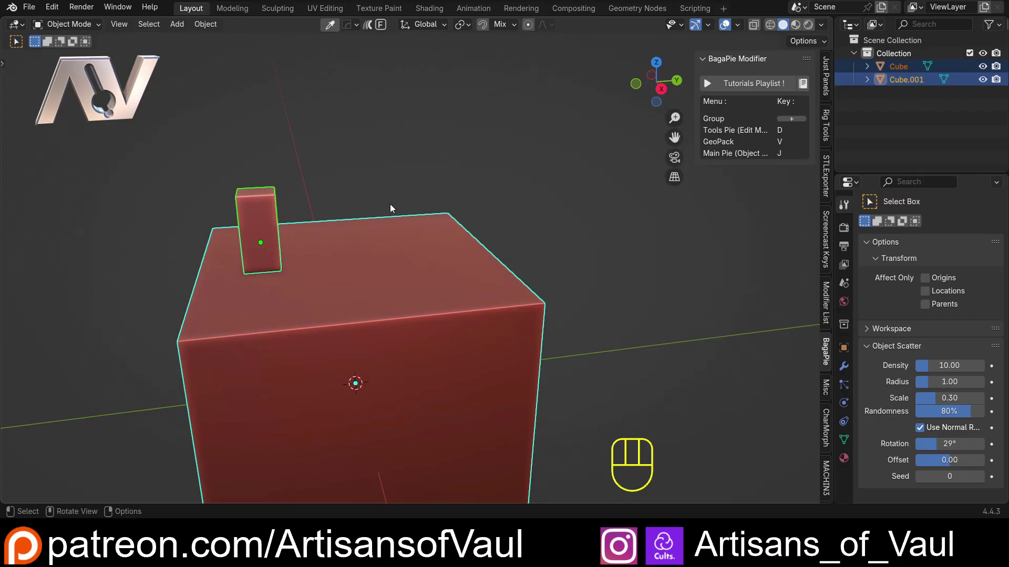
key("j")
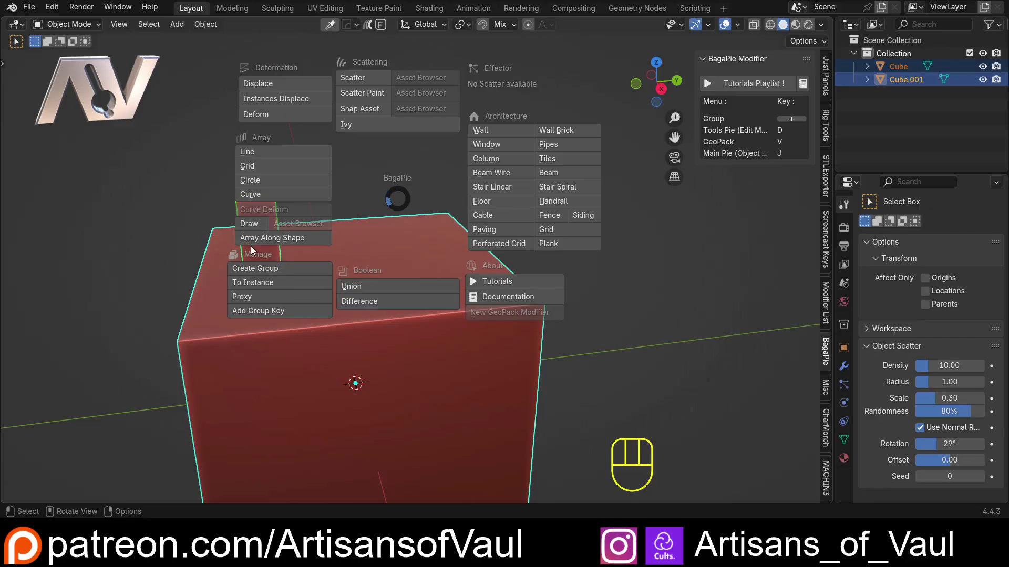
left_click(303, 238)
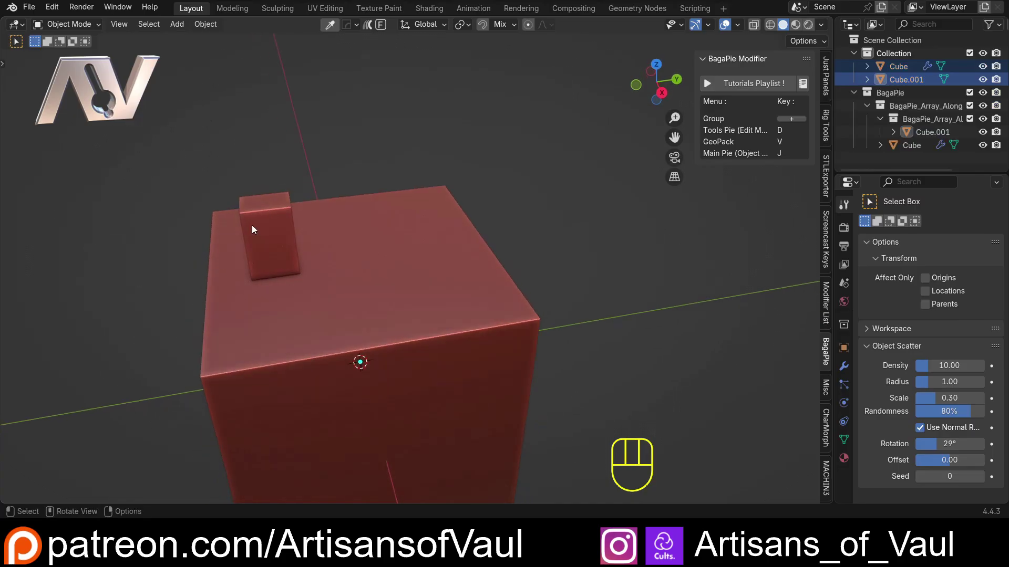
Select the arrayed block and show its BagaPie array settings and modifier properties
middle_click_drag(322, 200, 318, 157)
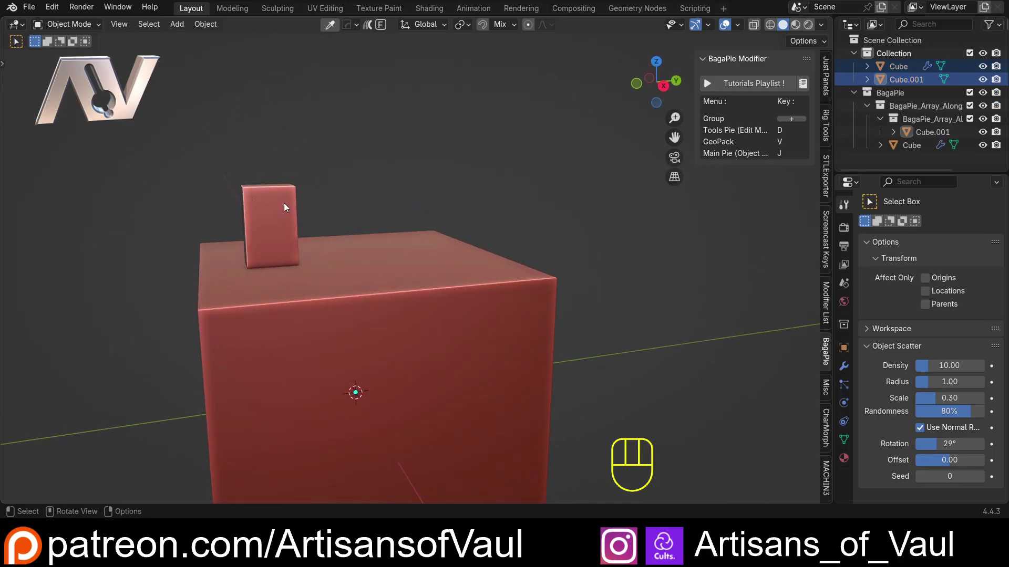
left_click(275, 208)
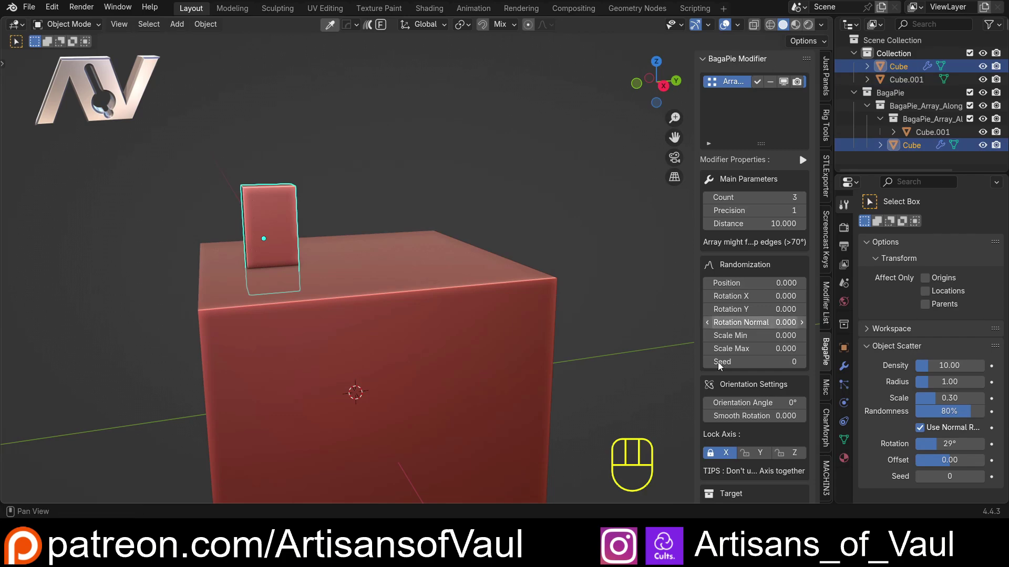
left_click(844, 367)
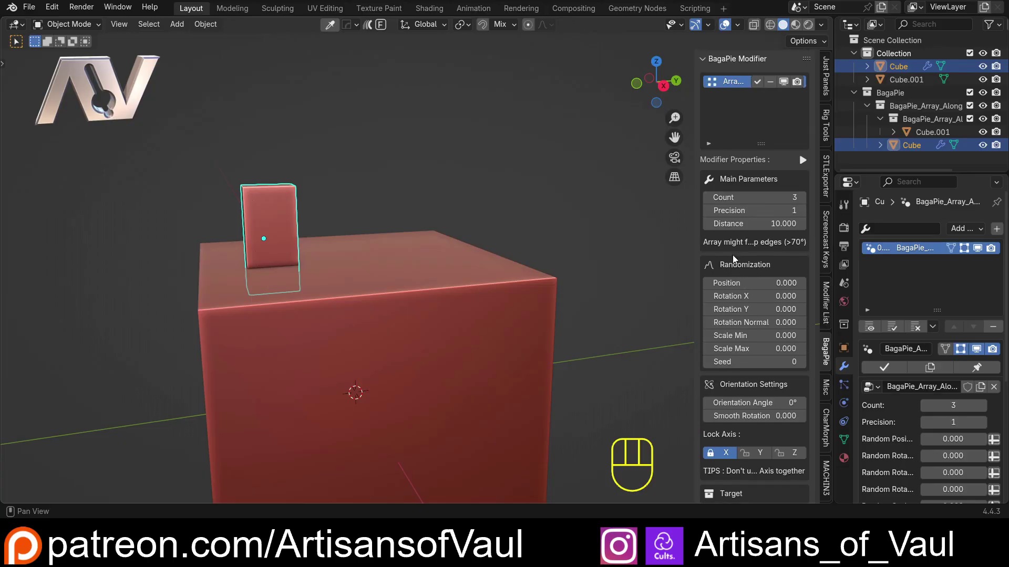
middle_click_drag(605, 215, 540, 220)
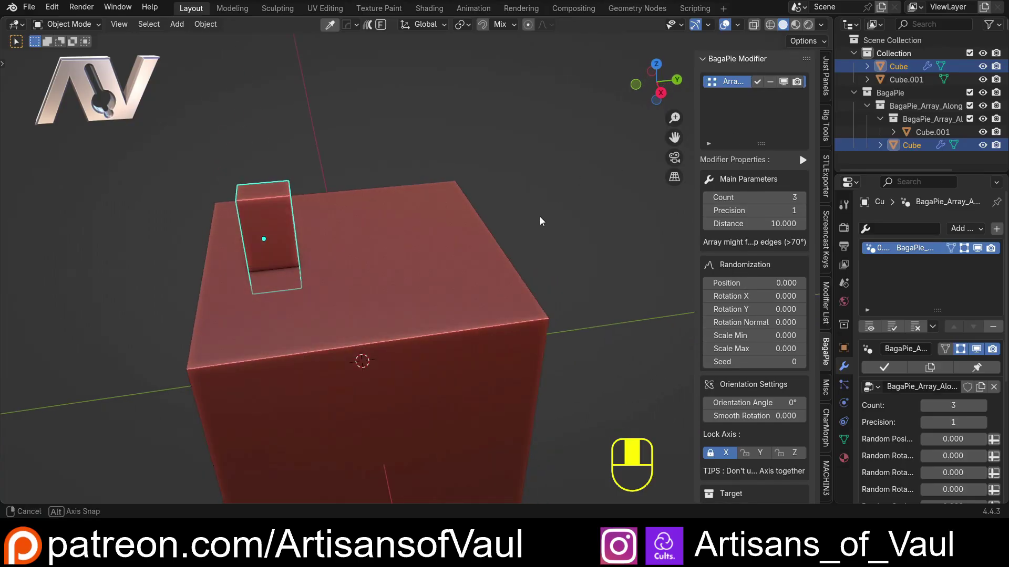
middle_click_drag(398, 218, 543, 206, "shift")
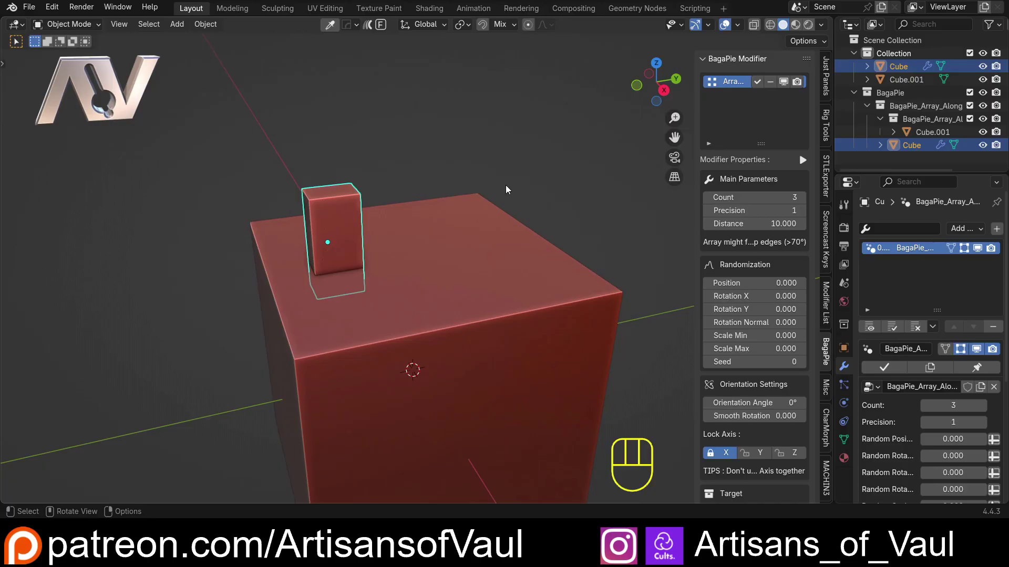
Set the array's Count to 2 and widen its Distance to 242.130
left_click_drag(726, 225, 830, 225)
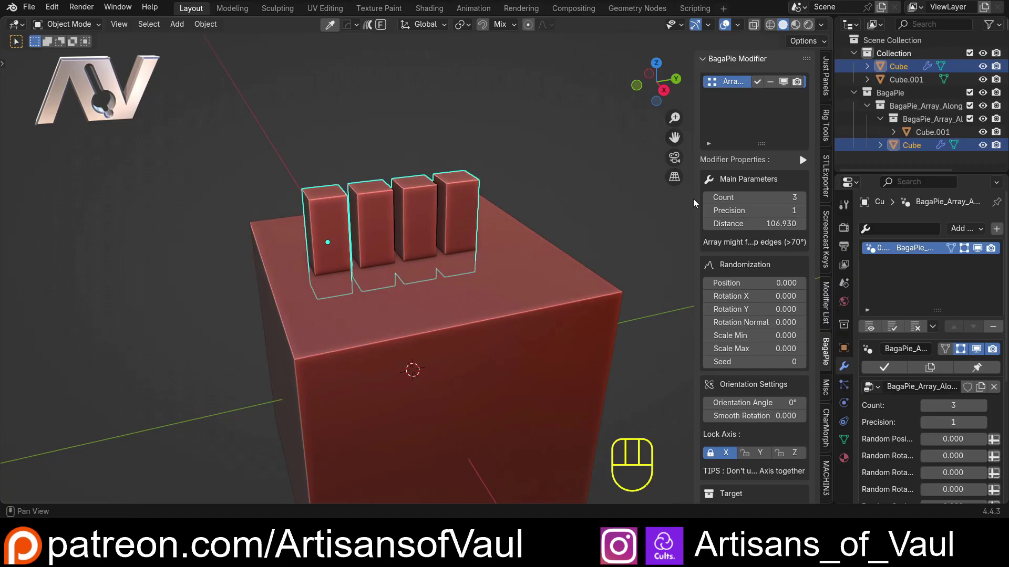
left_click(710, 198)
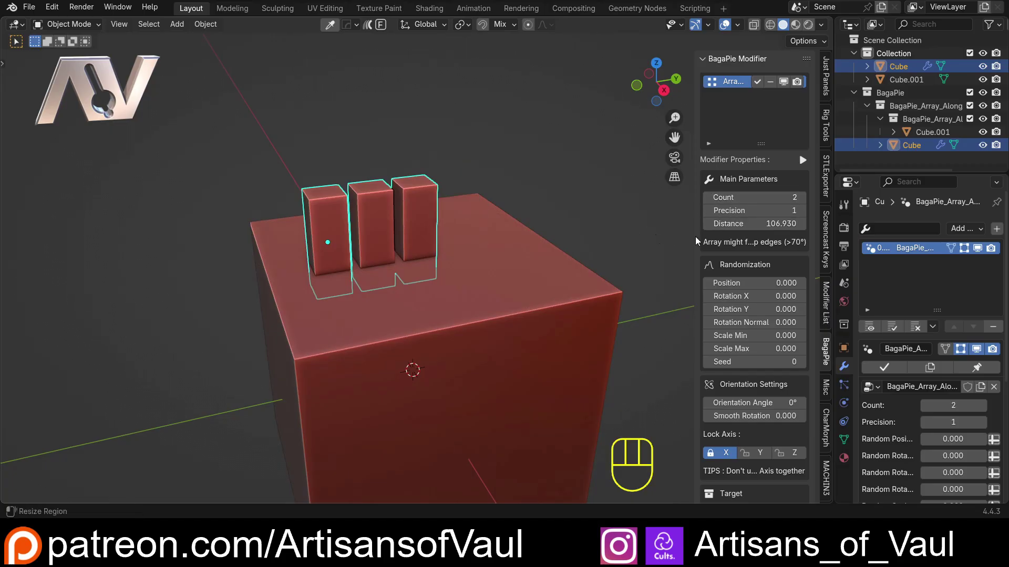
left_click_drag(730, 224, 751, 224)
middle_click_drag(421, 239, 393, 241)
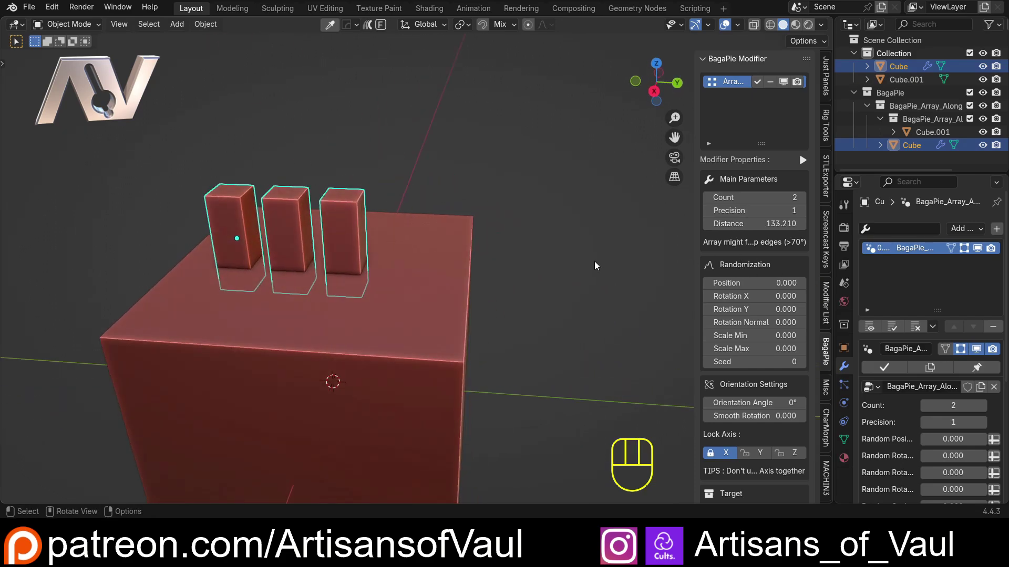
middle_click_drag(480, 240, 455, 234)
left_click_drag(751, 225, 826, 225)
Bevel the large cube's top edge on the +Y side with a width of 2.89 and 26 segments, and return to Object Mode
left_click(429, 344)
key("Tab")
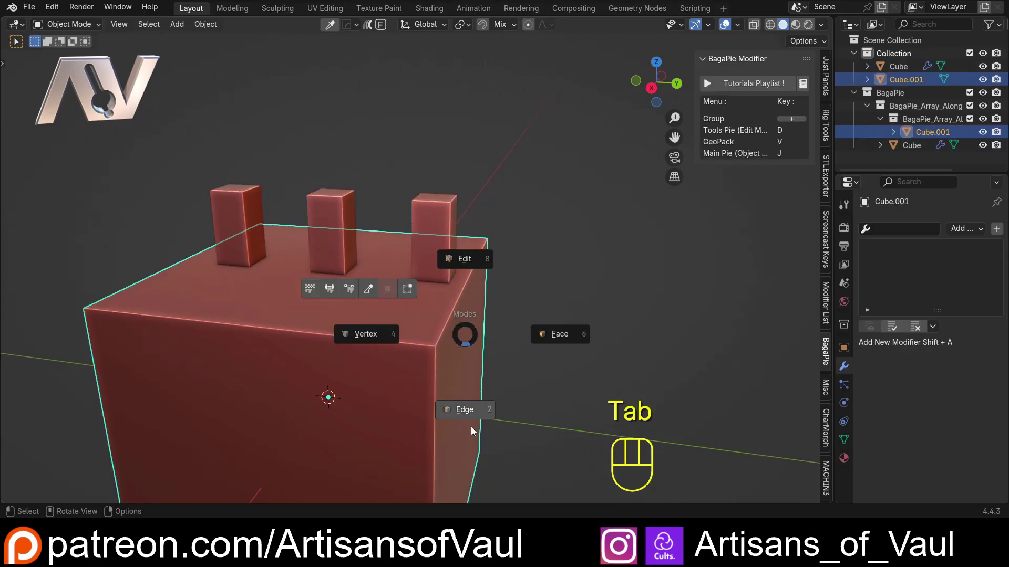
left_click(442, 312)
key("ctrl+b")
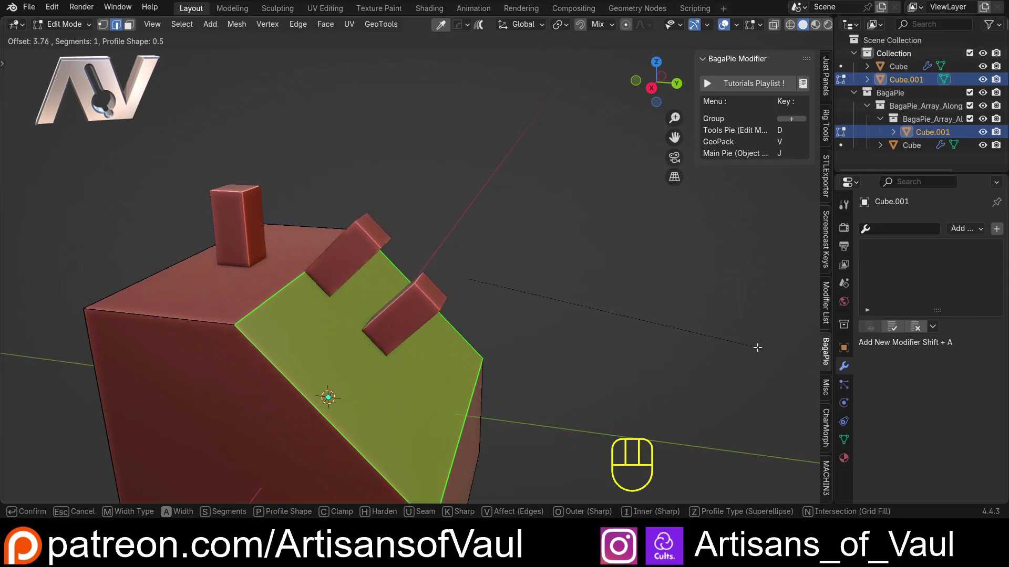
scroll(709, 335, "up", 6)
scroll(709, 334, "up", 19)
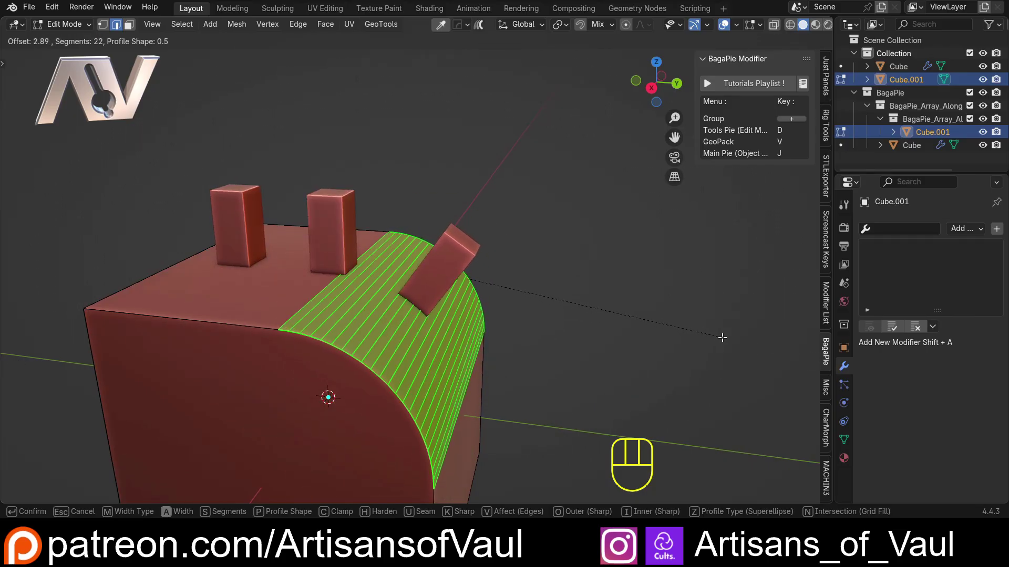
left_click(606, 288)
middle_click_drag(485, 199, 385, 180)
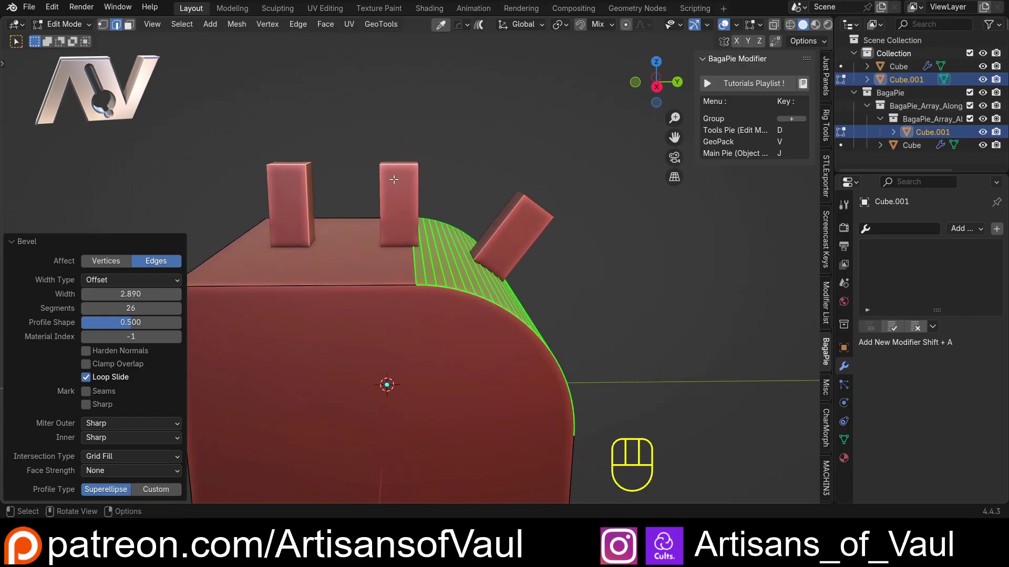
key("Tab")
left_click(407, 99)
Set the block array's Count to 5 and its Distance to 240.730 so the copies run around the rounded edge
left_click(394, 192)
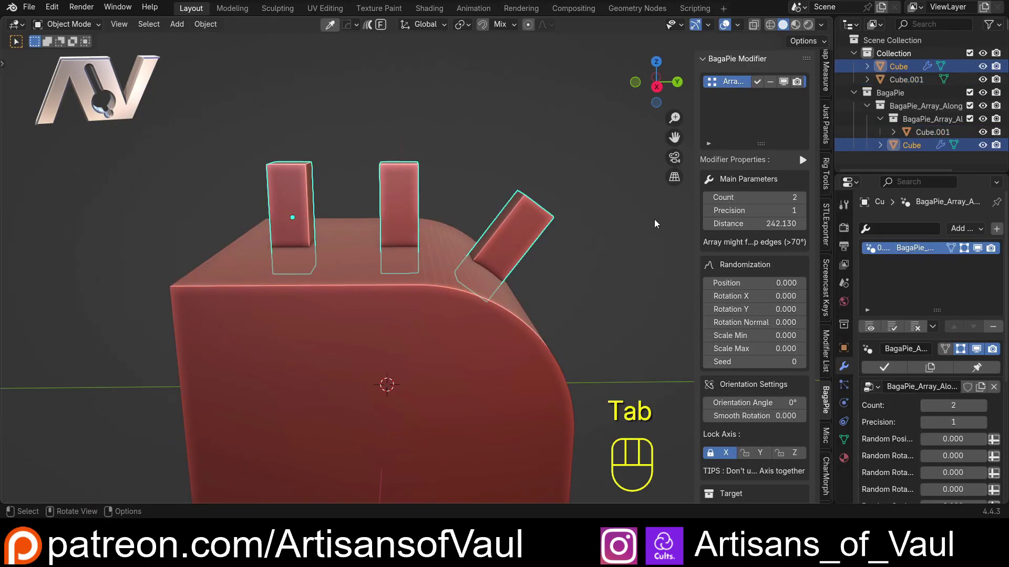
left_click_drag(731, 226, 732, 197)
scroll(545, 213, "down", 2)
middle_click_drag(557, 221, 487, 204, "shift")
left_click(799, 197)
left_click(799, 197)
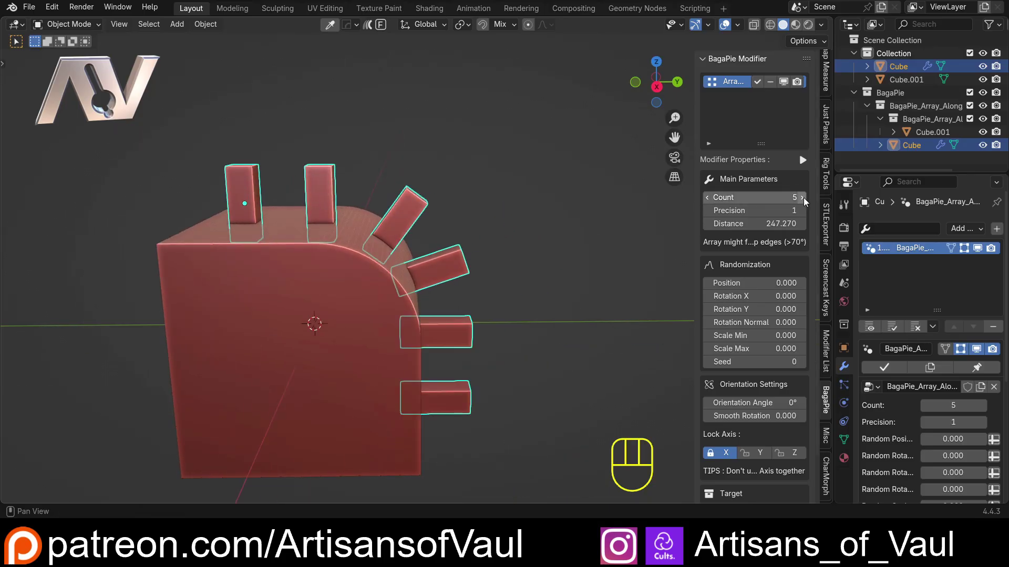
mouse_move(751, 223)
left_mouse_down()
mouse_move(762, 223)
mouse_move(735, 223)
mouse_move(756, 223)
left_mouse_up()
scroll(595, 226, "up", 2)
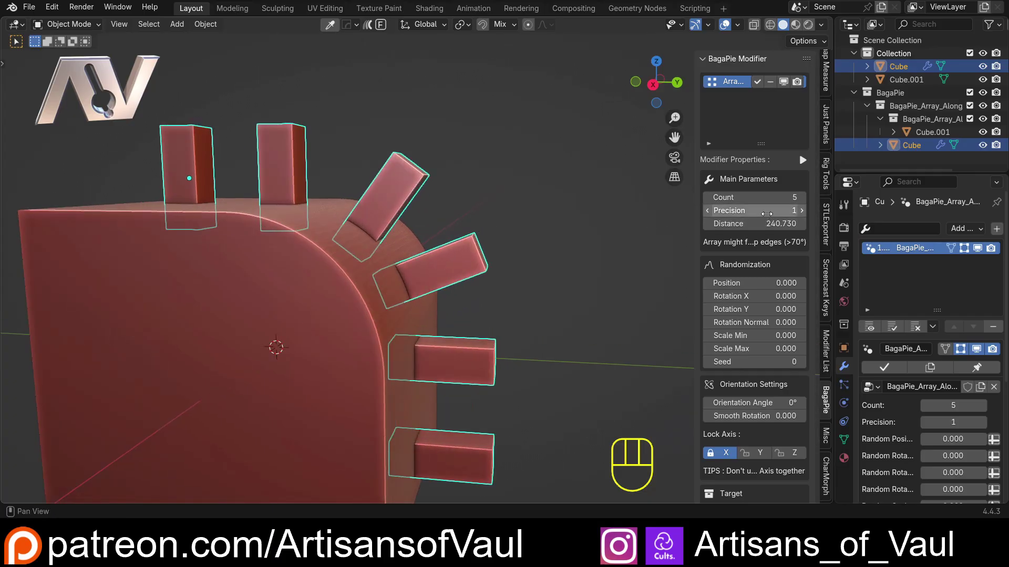
View the array straight along the X axis and raise its Precision to 2
middle_click_drag(296, 197, 288, 176)
left_click(653, 84)
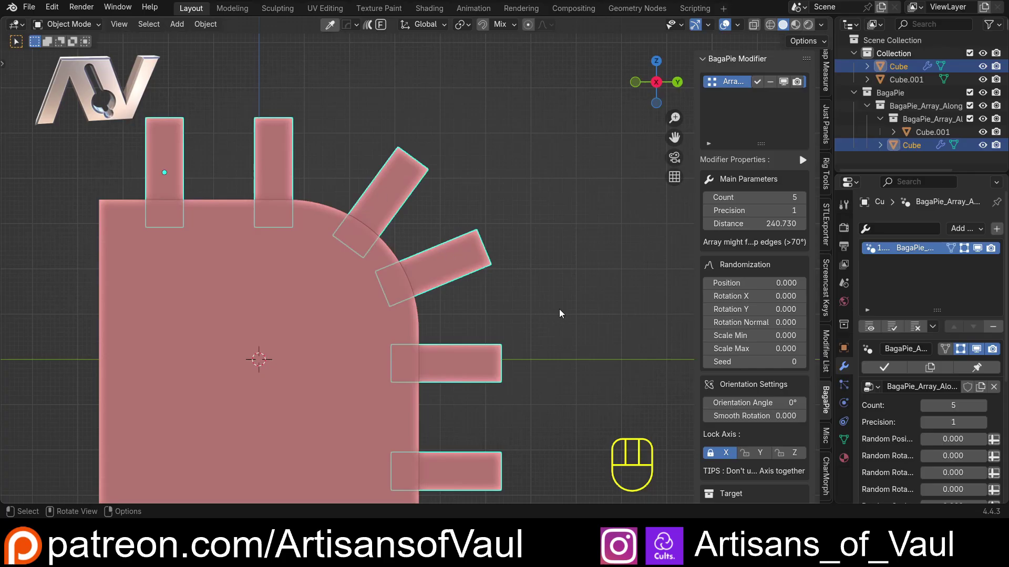
left_click(801, 210)
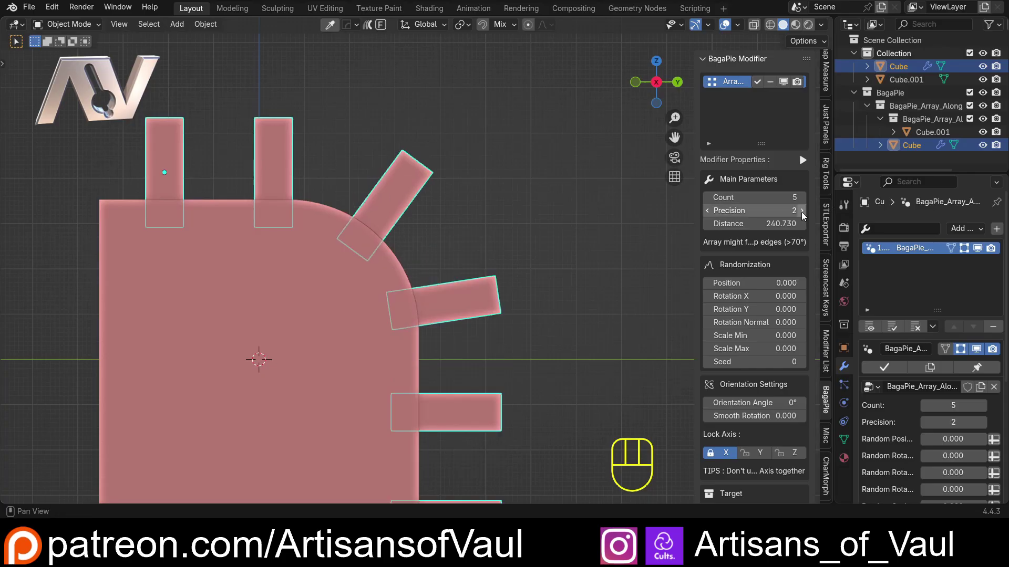
scroll(411, 192, "down", 2)
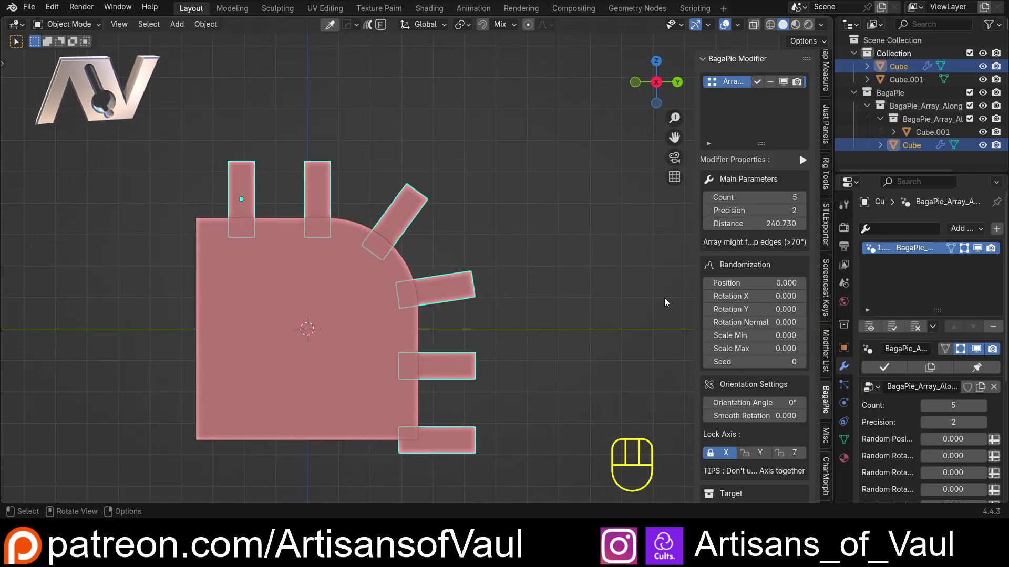
Set the block array's Count to 4
left_click_drag(780, 198, 736, 197)
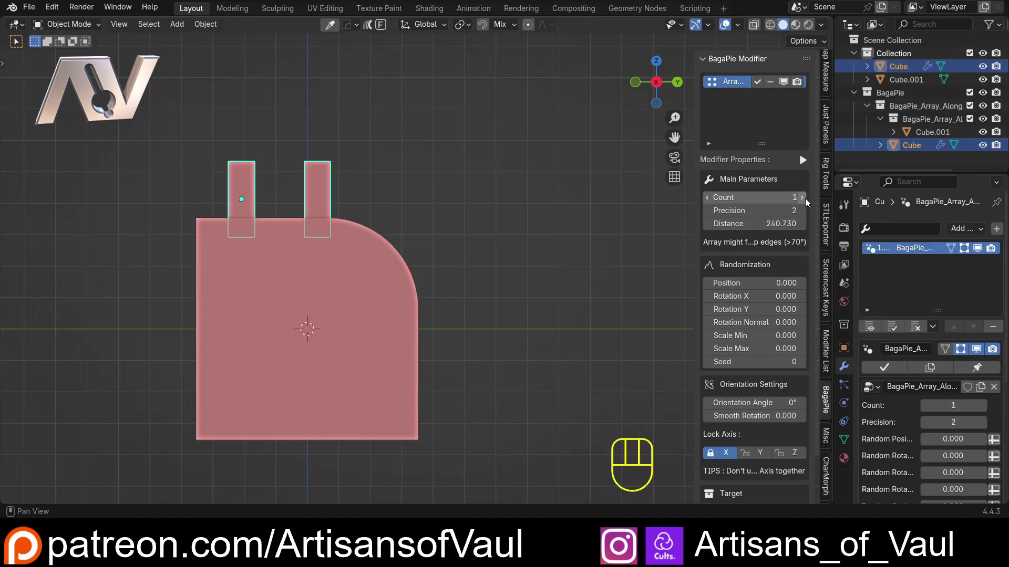
scroll(806, 202, "up", 3, "ctrl")
middle_click_drag(378, 220, 345, 205)
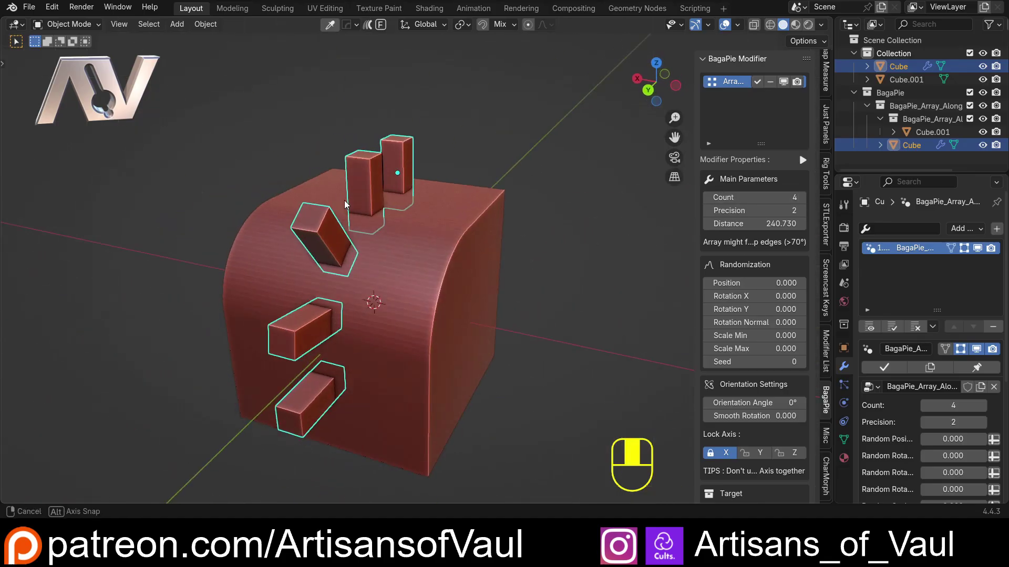
Bevel the edge loop around the large cube's -X side with 26 segments and return to Object Mode
left_click(450, 250)
key("Tab")
left_click(448, 336)
left_click(475, 224, "alt")
key("ctrl+b")
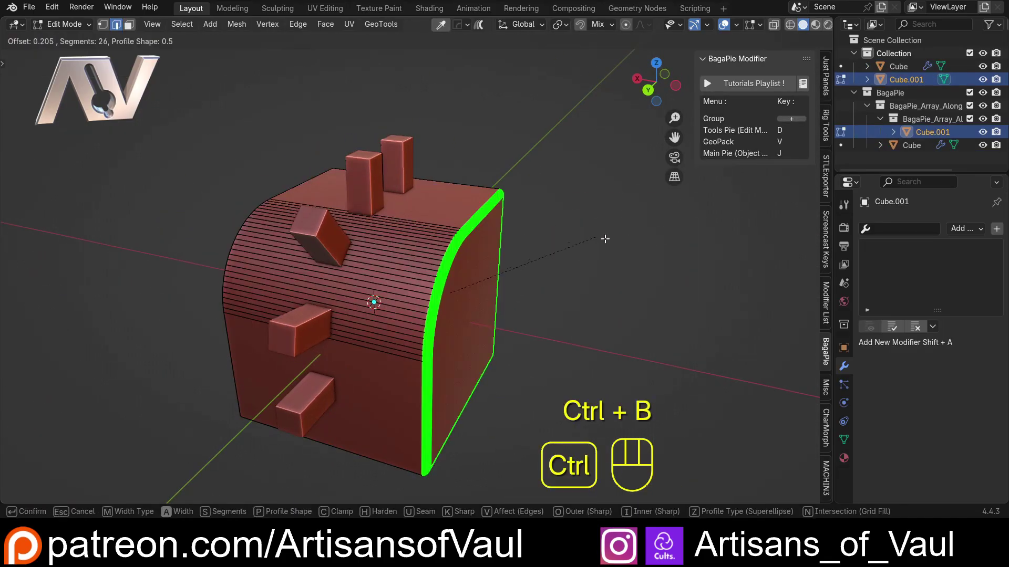
left_click(598, 220)
key("Tab")
Select the arrayed block and rotate it by -51.3° around the global Z axis
left_click(484, 156)
middle_click_drag(484, 157, 495, 200)
left_click(421, 168)
key("r")
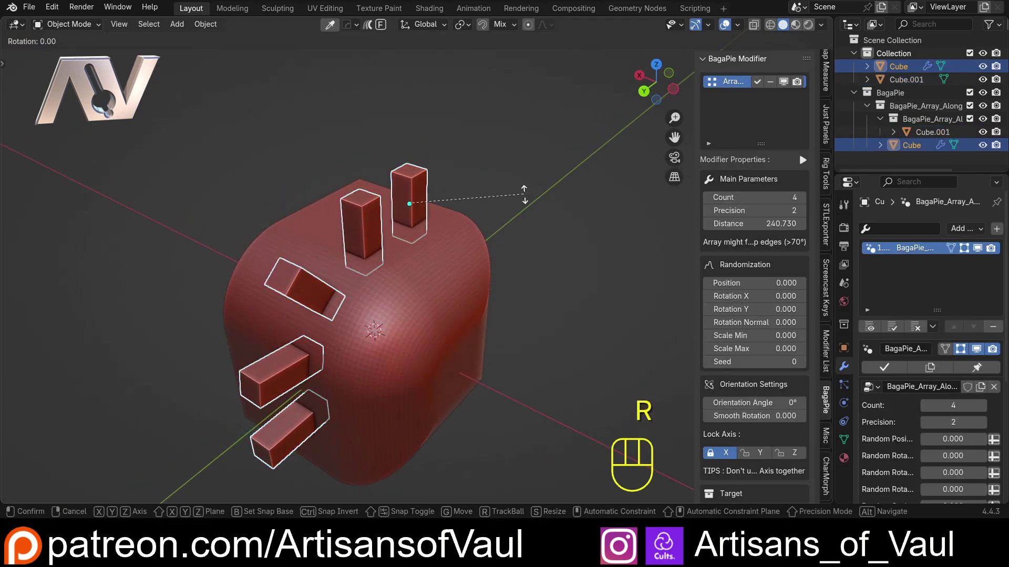
key("z")
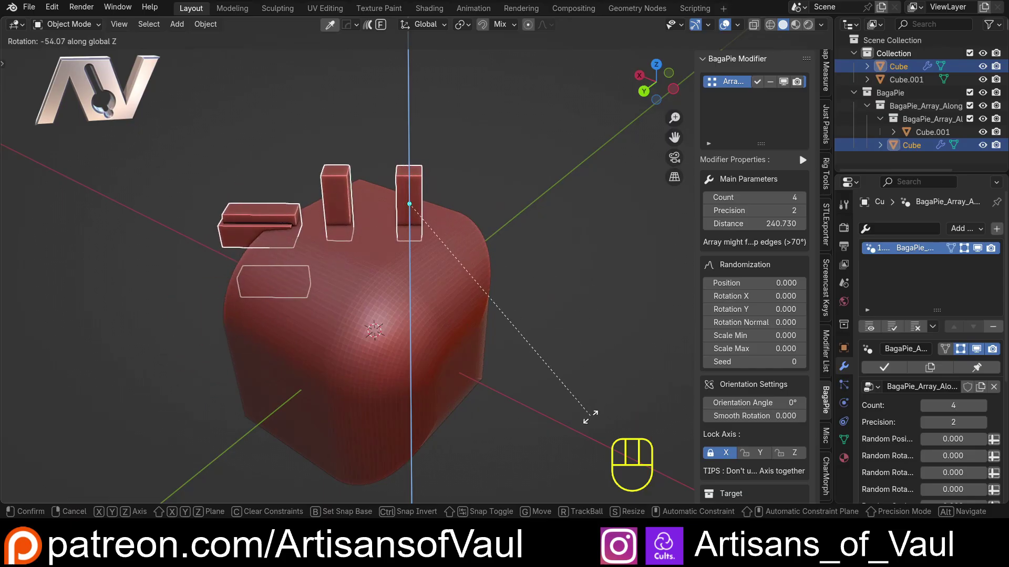
left_click(591, 398)
middle_click_drag(591, 398, 277, 278)
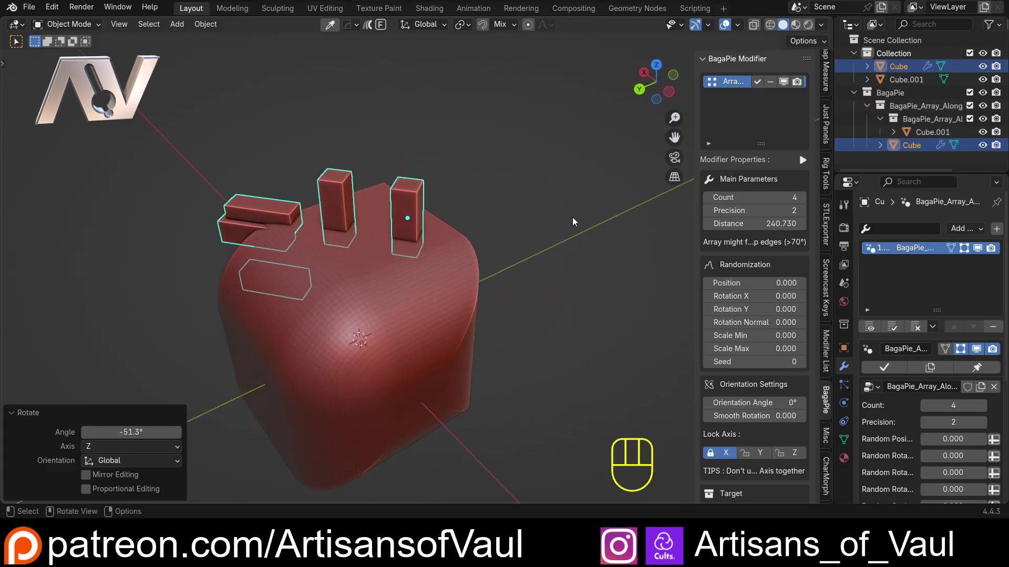
Rotate the arrayed block by 49.1° around the global Z axis so the copies run over the rounded edge
key("r")
key("z")
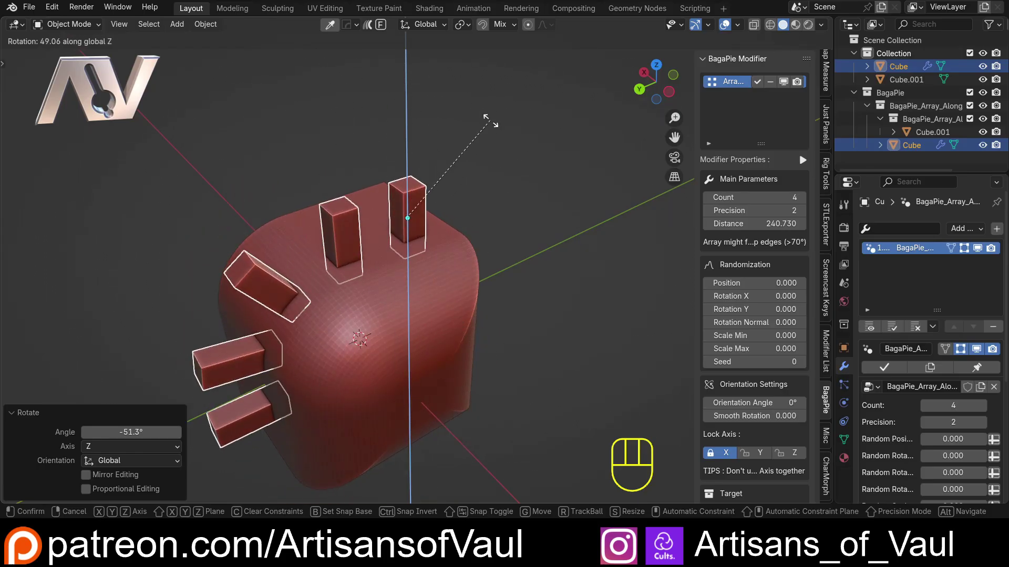
left_click(489, 121)
scroll(466, 247, "down", 2)
middle_click_drag(439, 266, 429, 194)
scroll(491, 164, "up", 3)
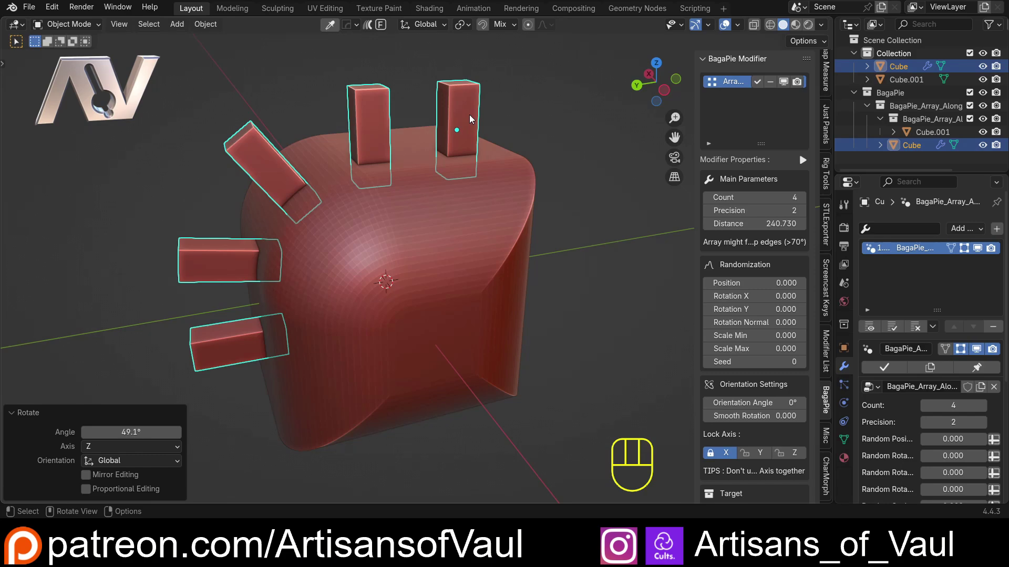
Look up the Bagapie extension in the Preferences by searching the extensions for "baga", and close the Preferences
left_click(52, 7)
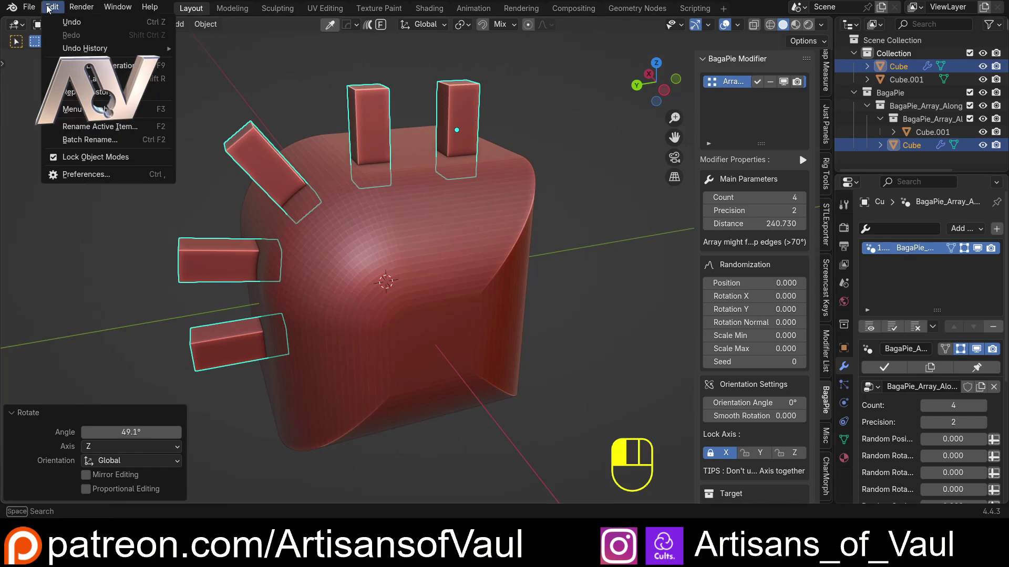
left_click(71, 174)
left_click(242, 221)
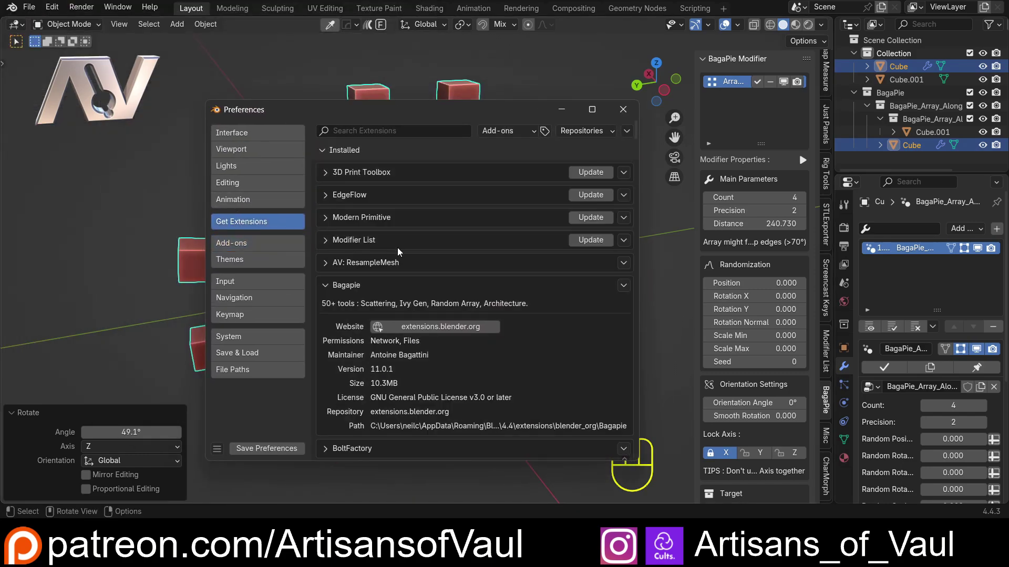
left_click(368, 133)
type("b")
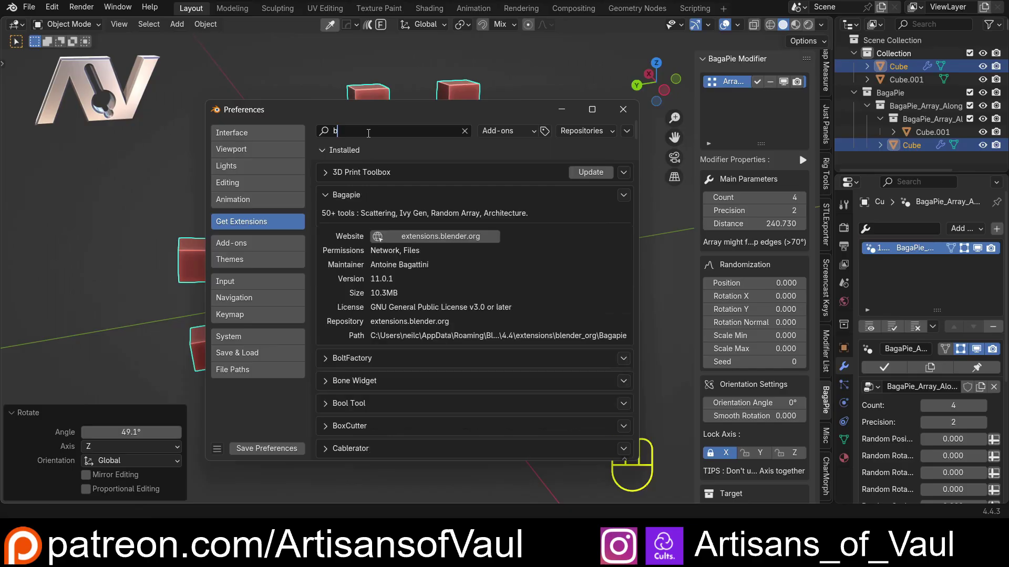
type("aga")
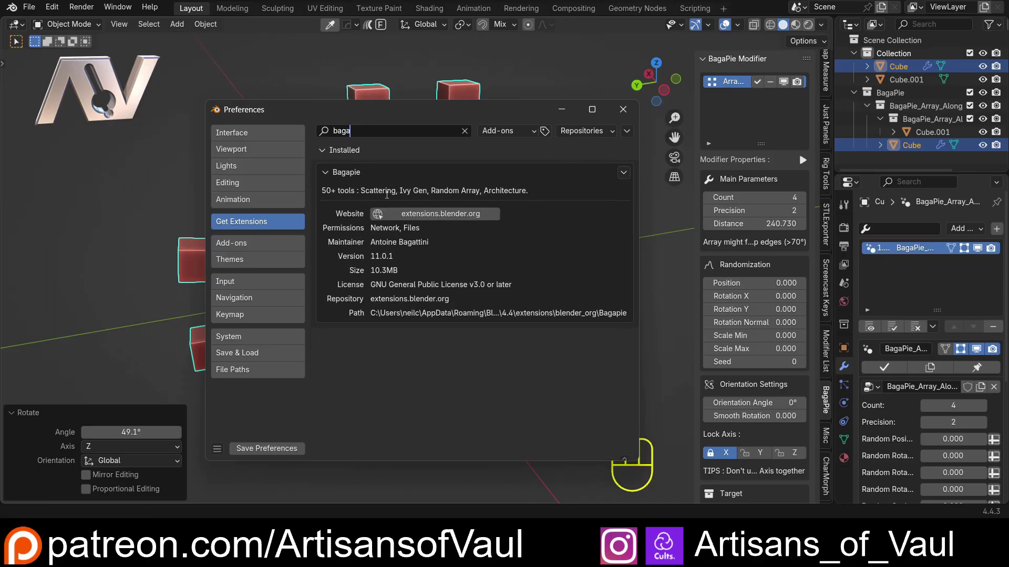
left_click(325, 173)
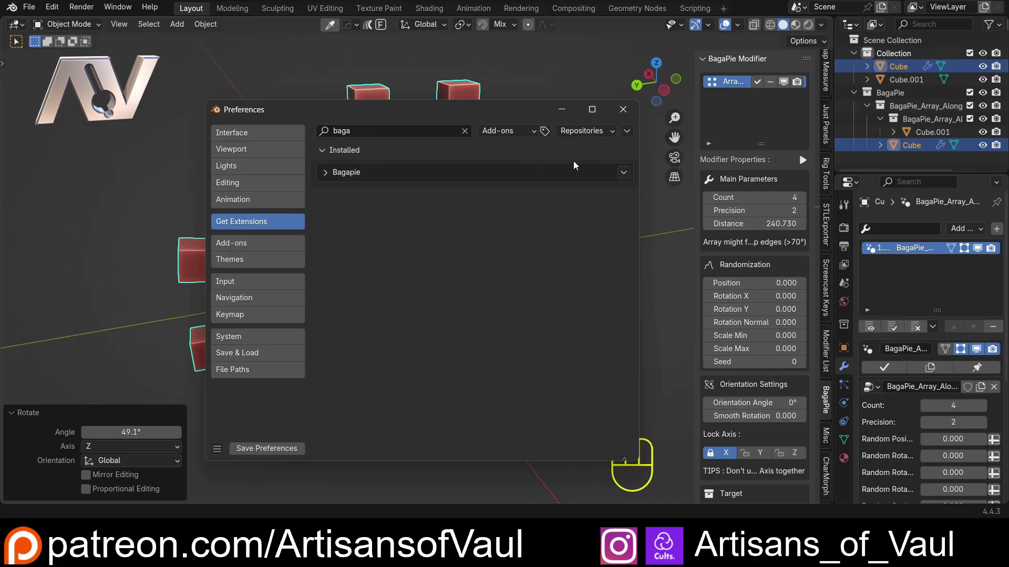
left_click(623, 110)
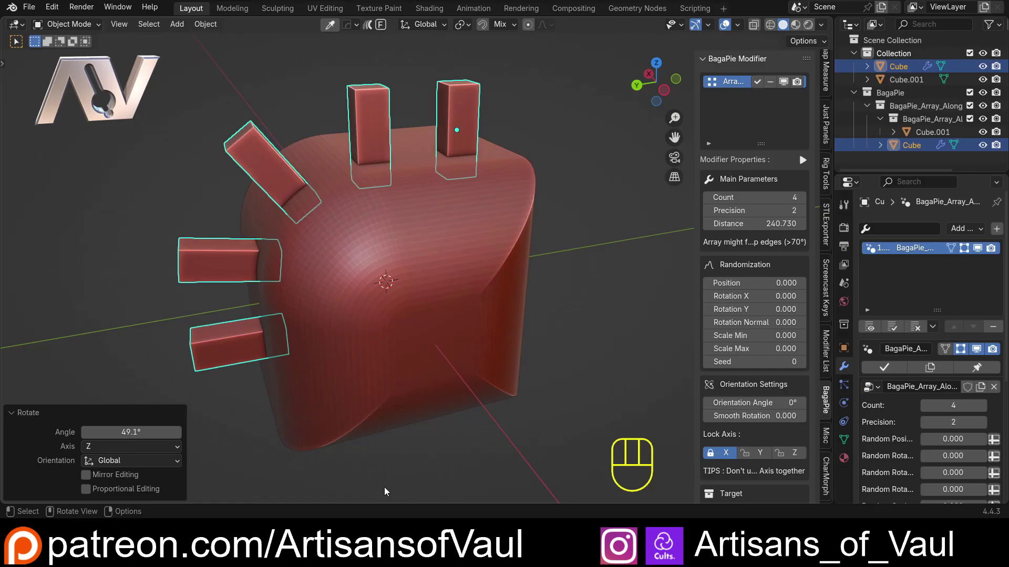
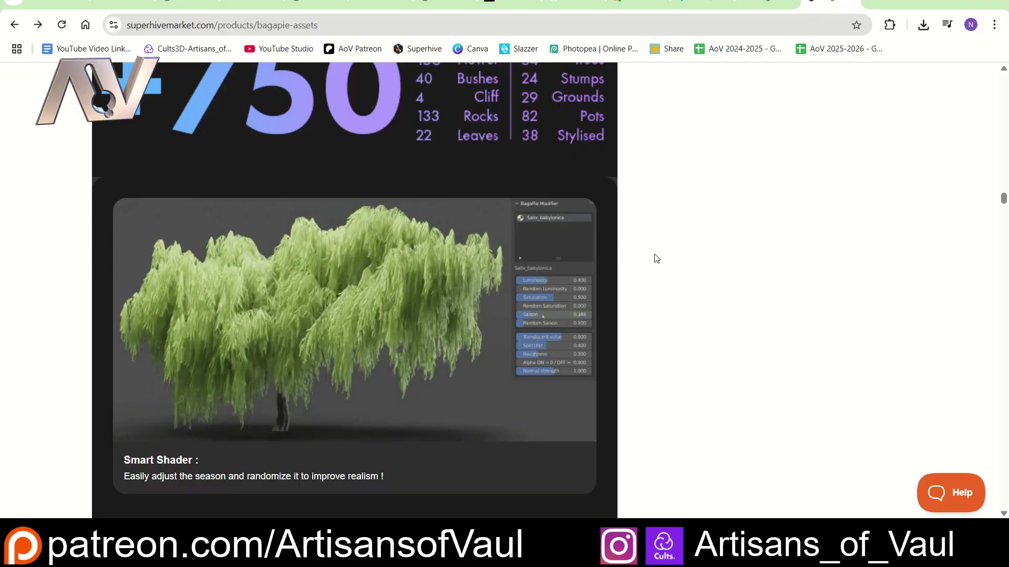
Browse the BagaPie Assets product page from the shader features through the asset library to the GeoScatter biomes
scroll(656, 258, "down", 8)
scroll(656, 258, "down", 7)
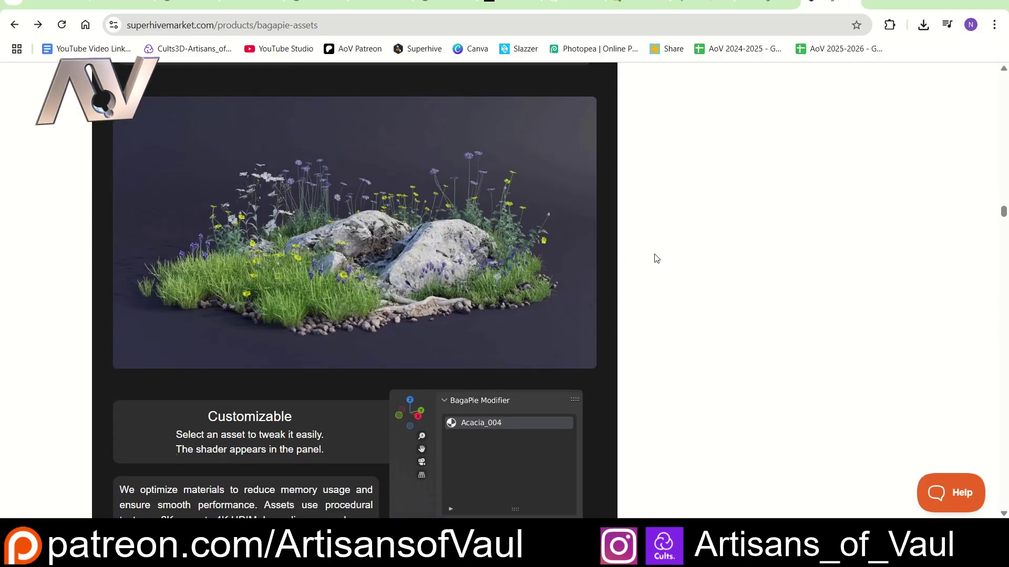
scroll(401, 165, "up", 3)
scroll(650, 216, "down", 8)
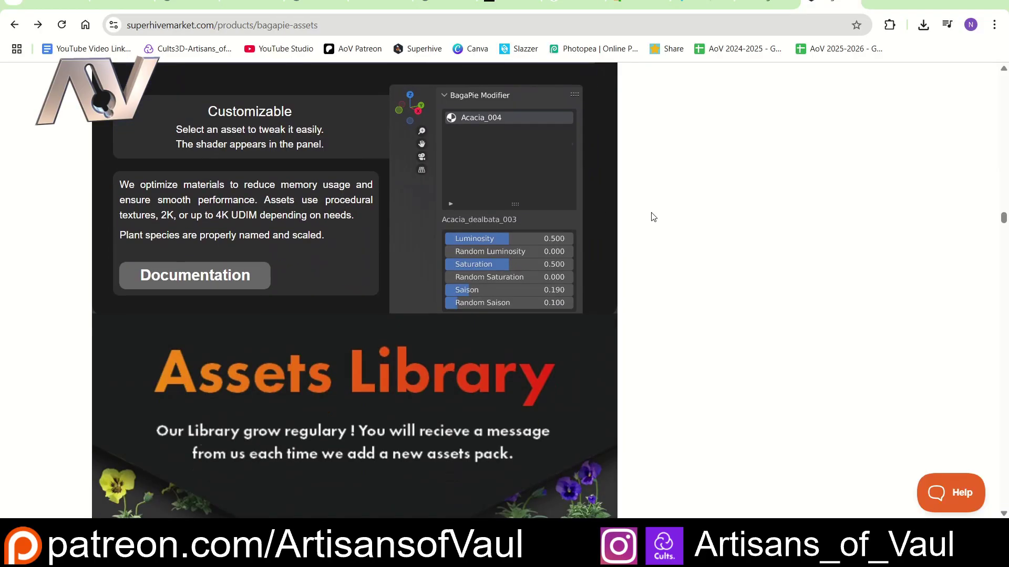
scroll(653, 217, "down", 8)
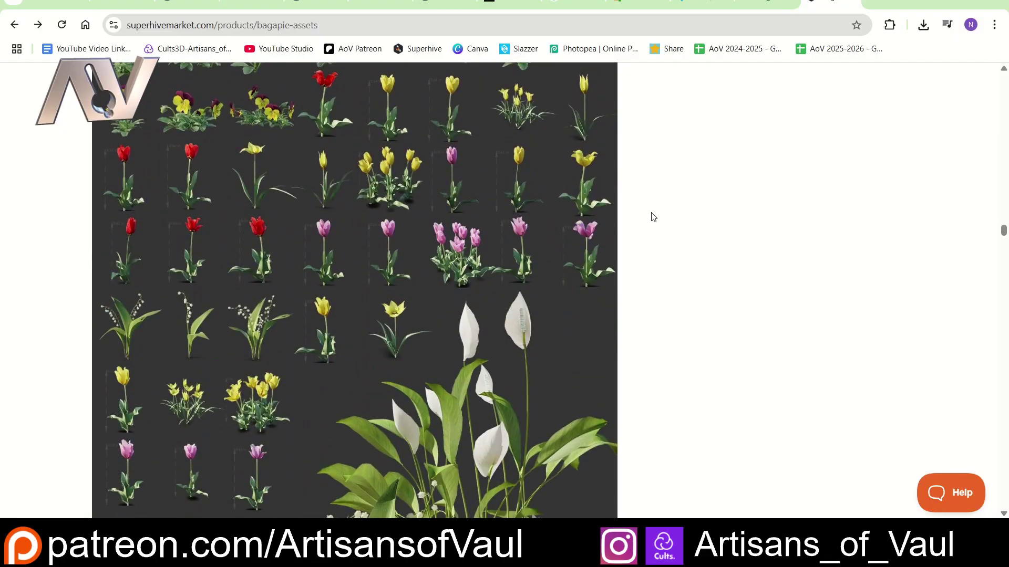
scroll(653, 216, "up", 5)
scroll(653, 216, "down", 10)
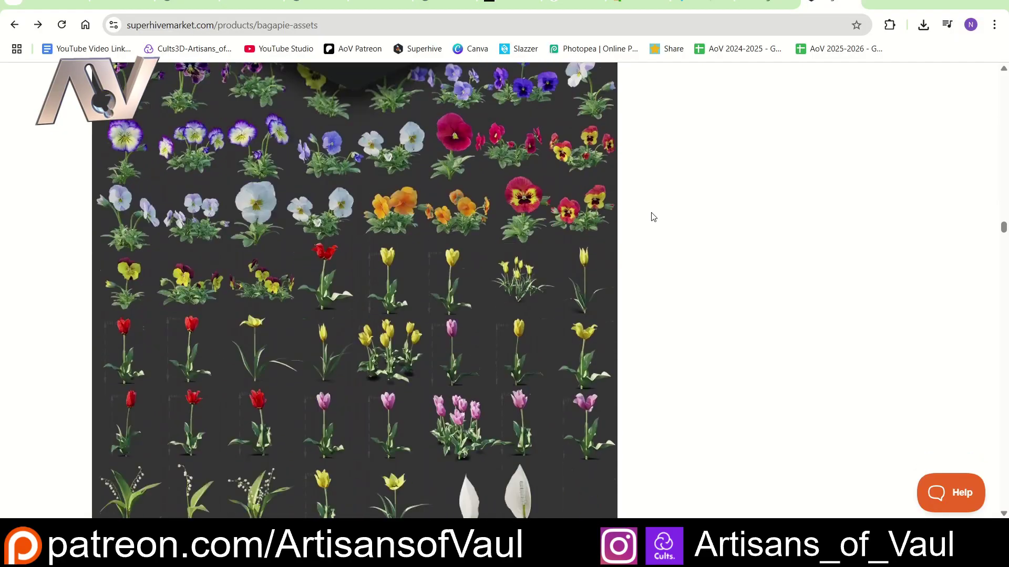
scroll(653, 217, "down", 10)
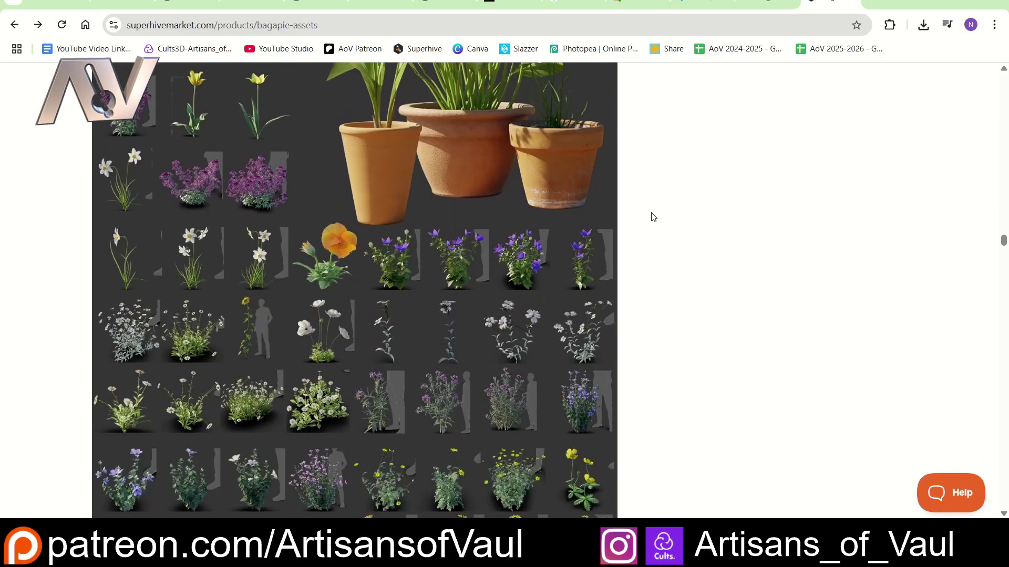
scroll(660, 205, "down", 10)
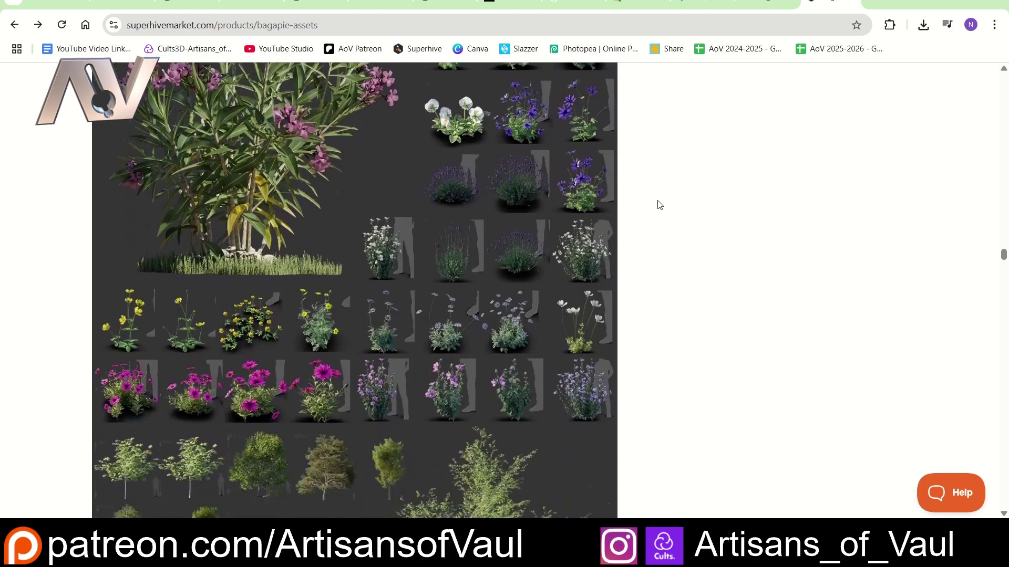
scroll(660, 205, "down", 10)
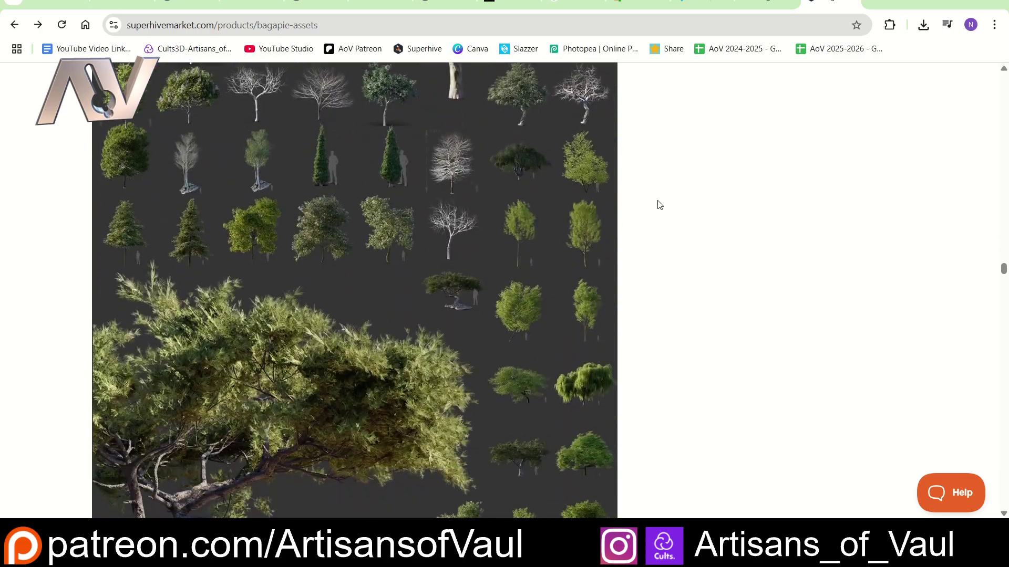
scroll(652, 206, "down", 10)
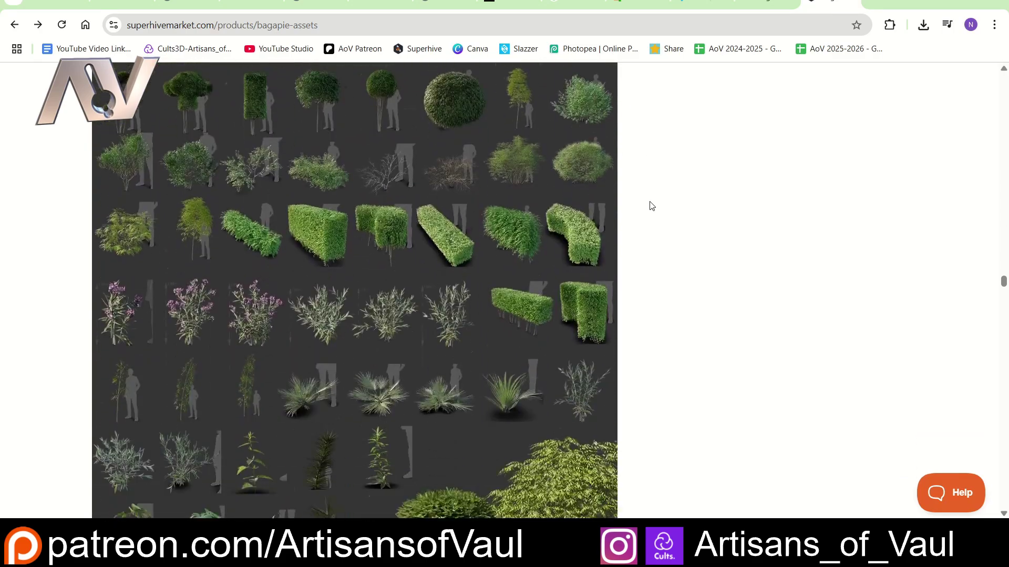
scroll(651, 205, "down", 10)
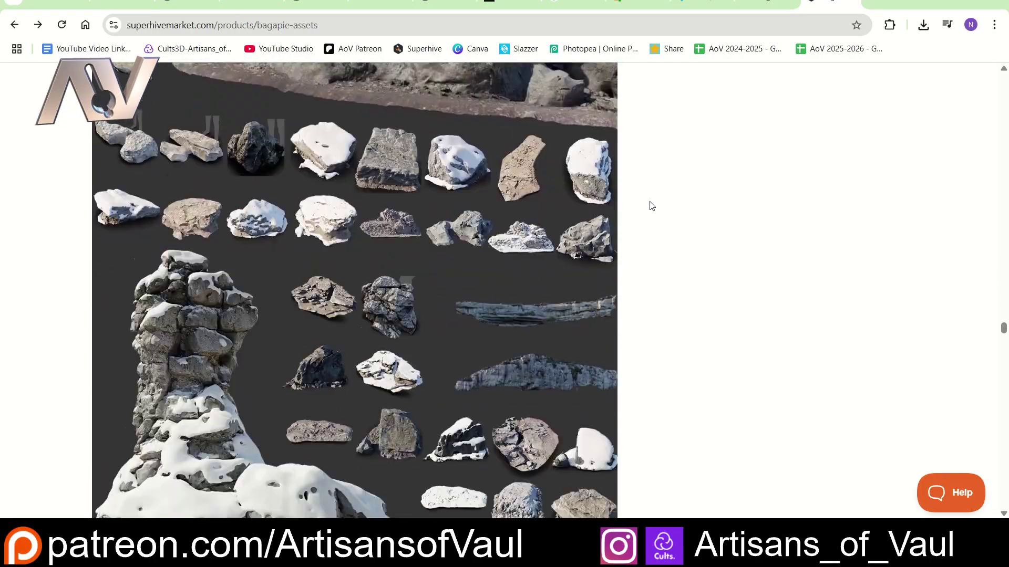
scroll(652, 206, "down", 7)
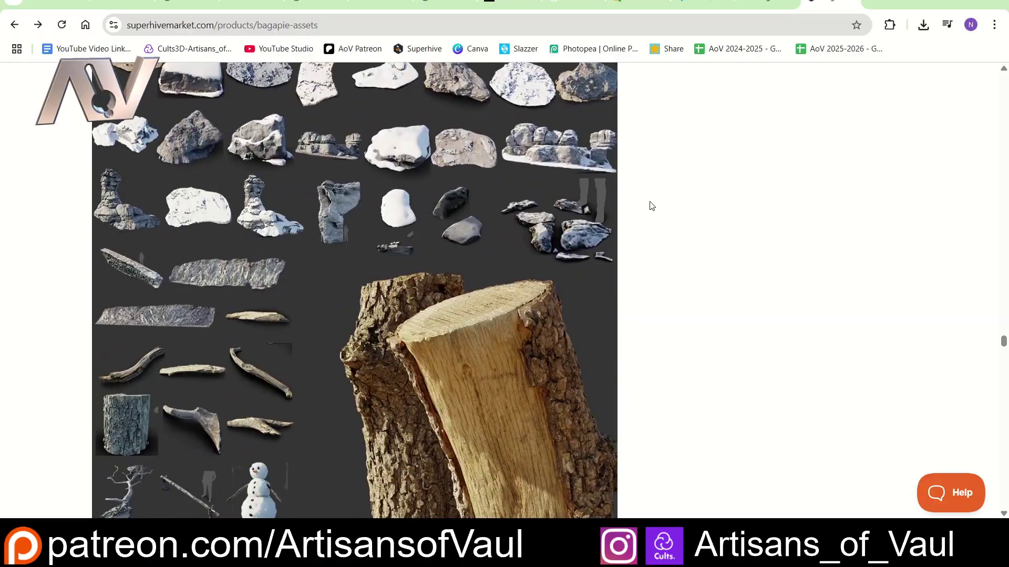
scroll(651, 205, "down", 5)
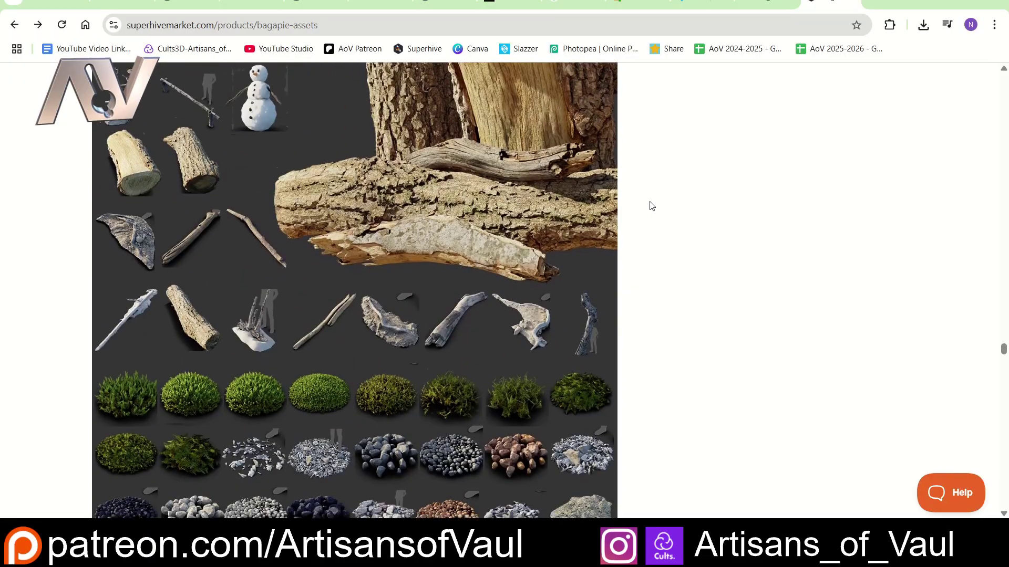
scroll(651, 205, "down", 2)
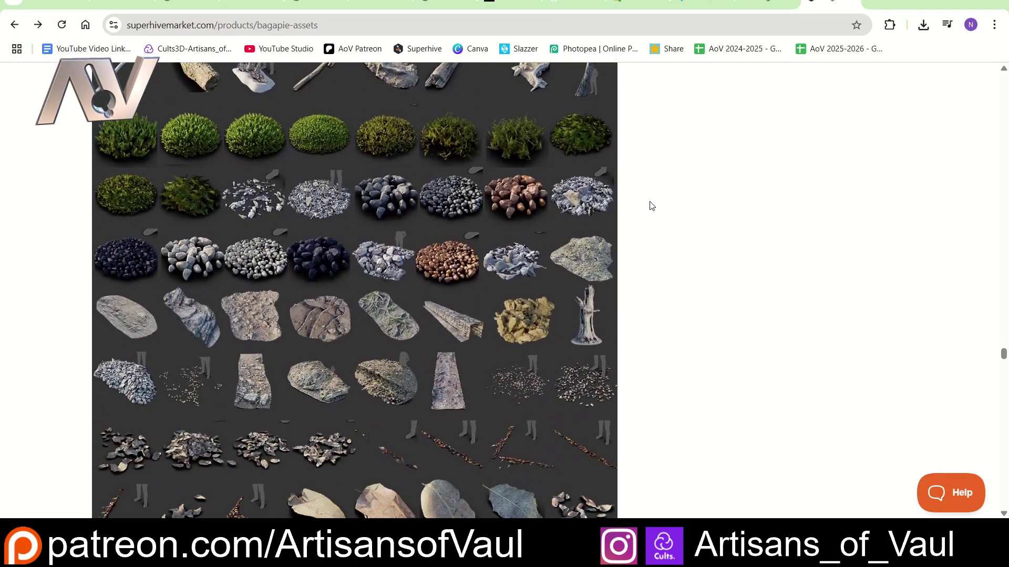
scroll(652, 205, "down", 10)
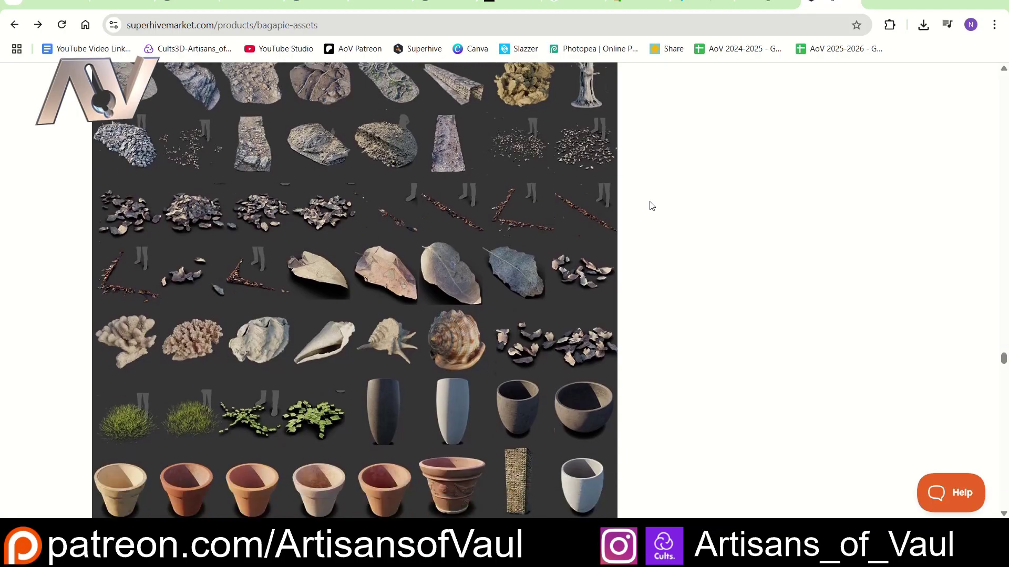
scroll(652, 206, "down", 12)
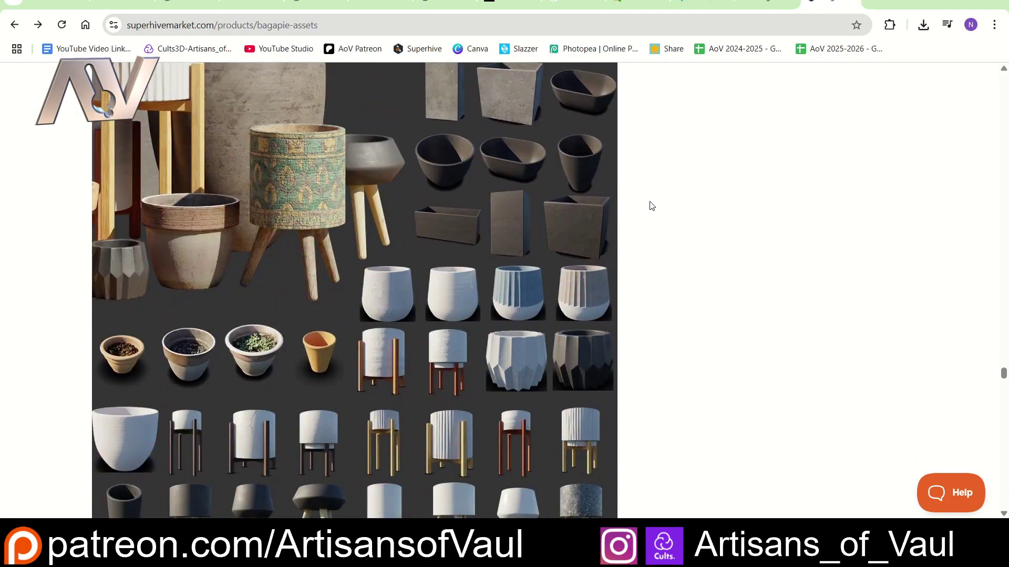
scroll(651, 206, "down", 12)
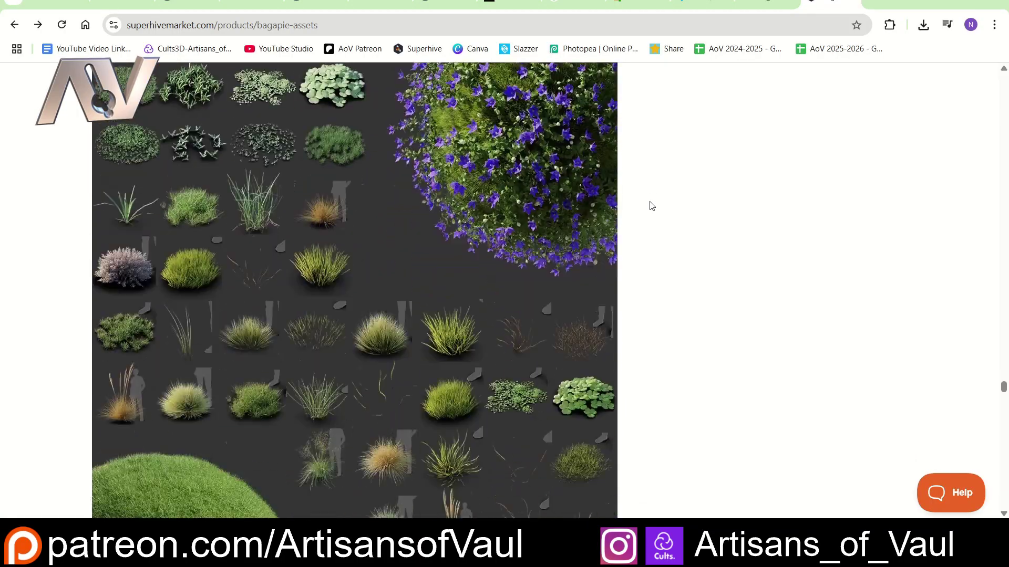
scroll(651, 206, "down", 12)
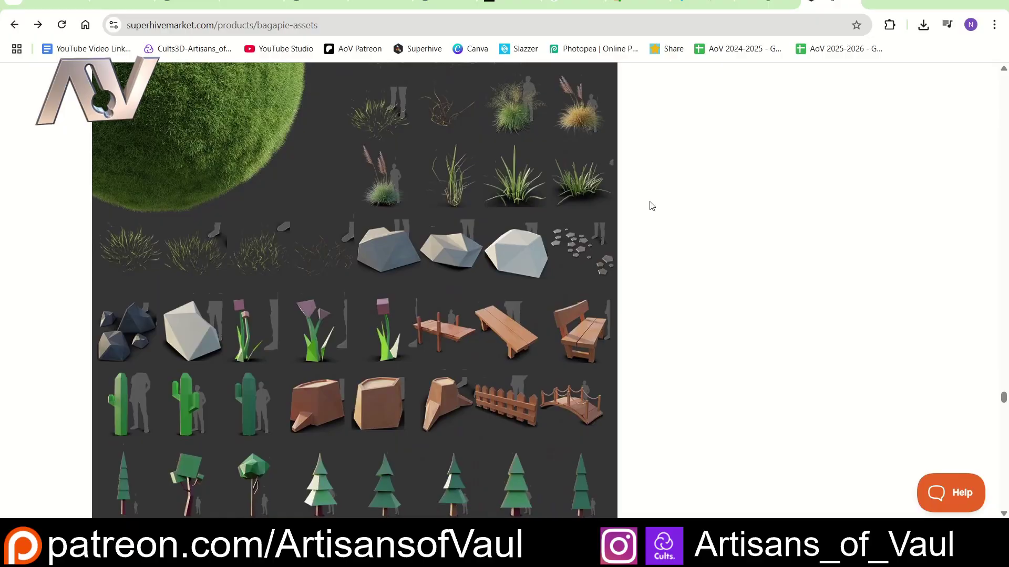
scroll(651, 206, "down", 10)
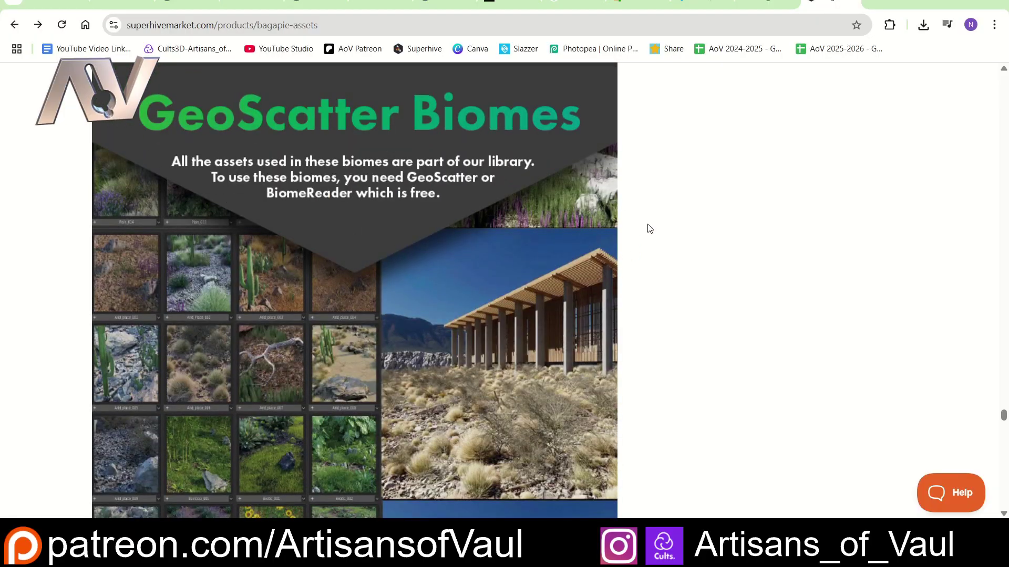
scroll(648, 226, "down", 3)
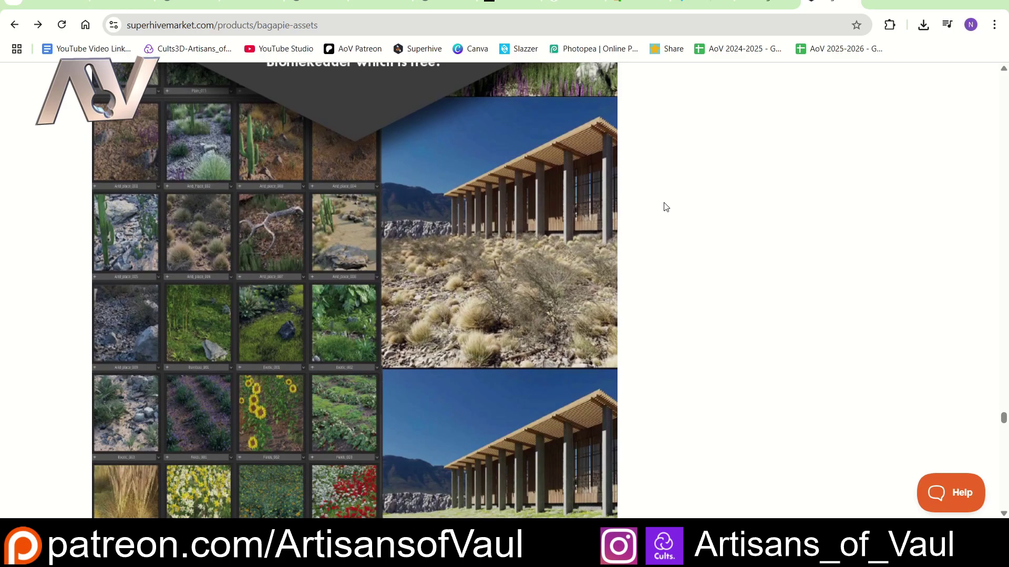
scroll(666, 207, "down", 5)
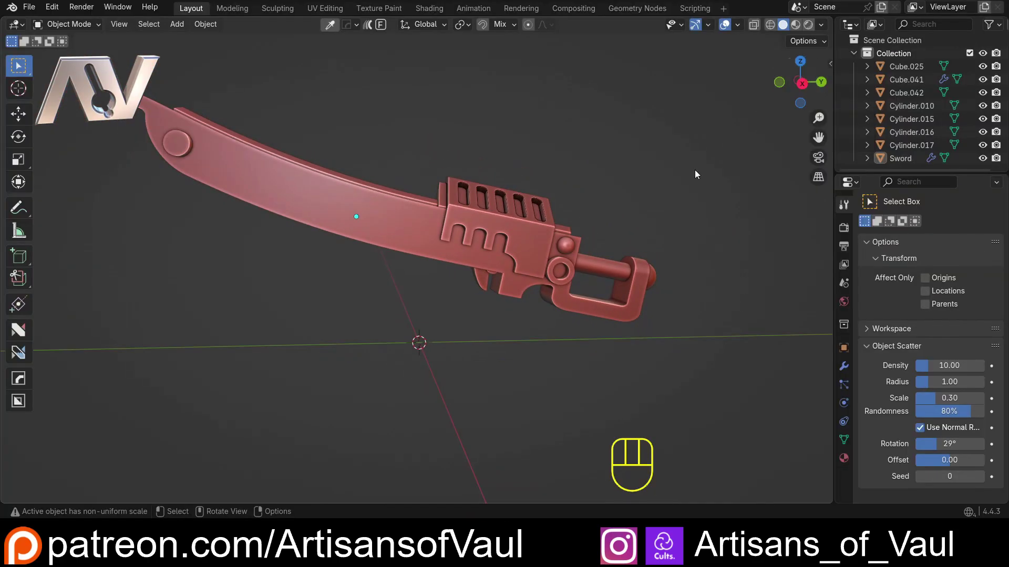
Switch to Blender and array the small hooked tooth under the blade on the Sword object using BagaPie's Array Along Shape
middle_click_drag(627, 211, 452, 265)
left_click(487, 262)
scroll(475, 219, "up", 2)
scroll(468, 244, "down", 3)
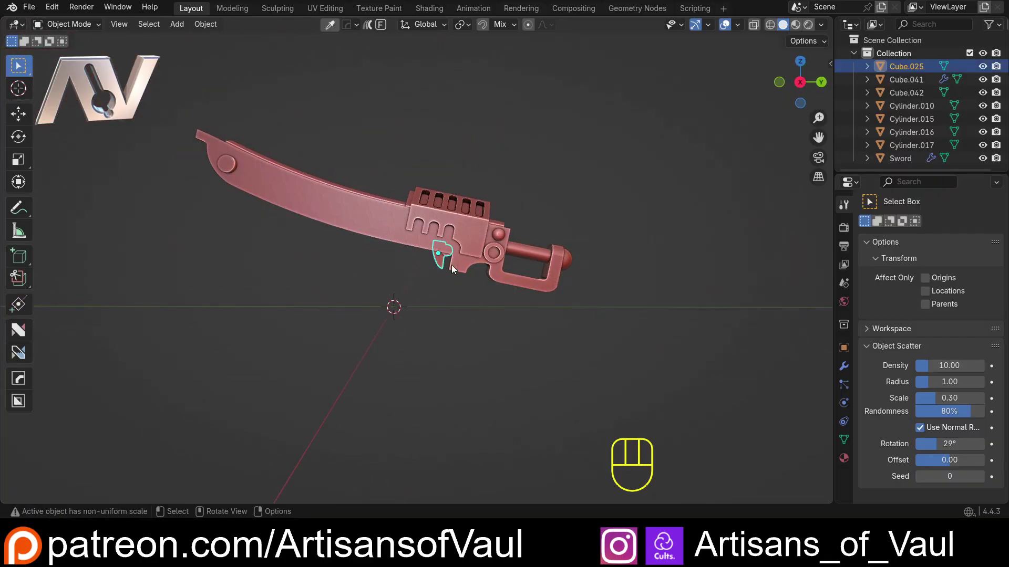
left_click(801, 83)
left_click(801, 83)
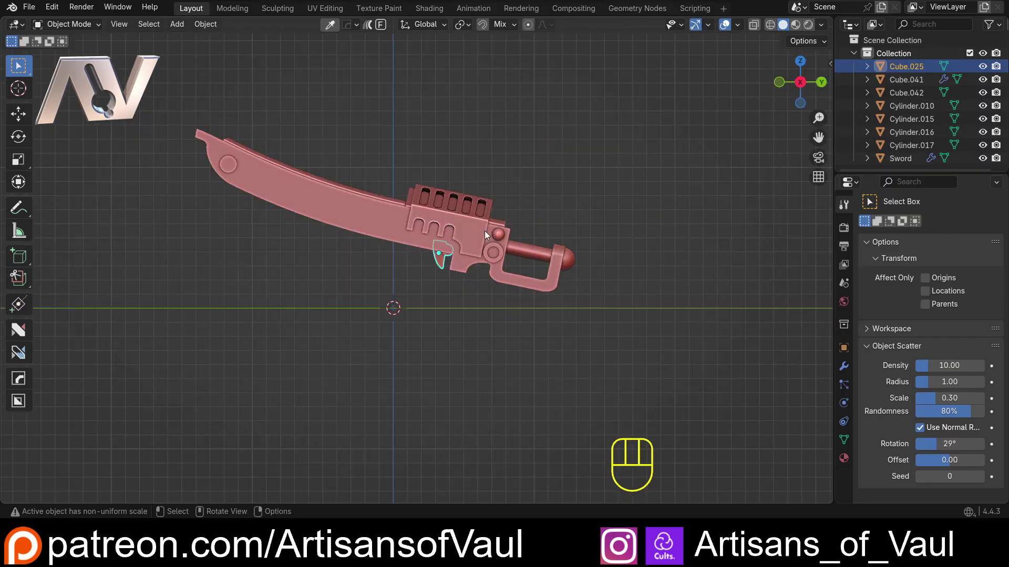
scroll(505, 273, "up", 2)
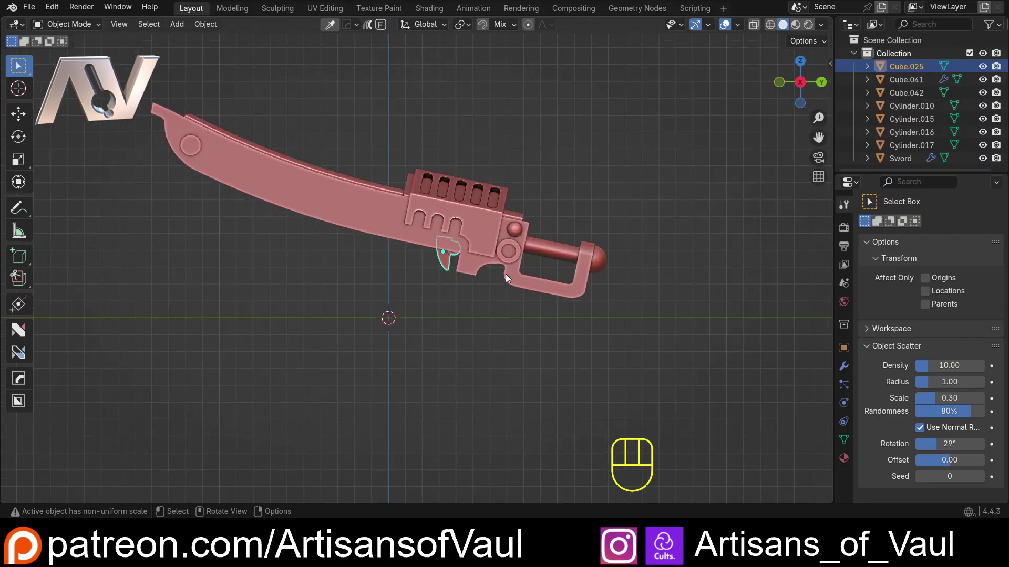
middle_click_drag(565, 229, 544, 262, "shift")
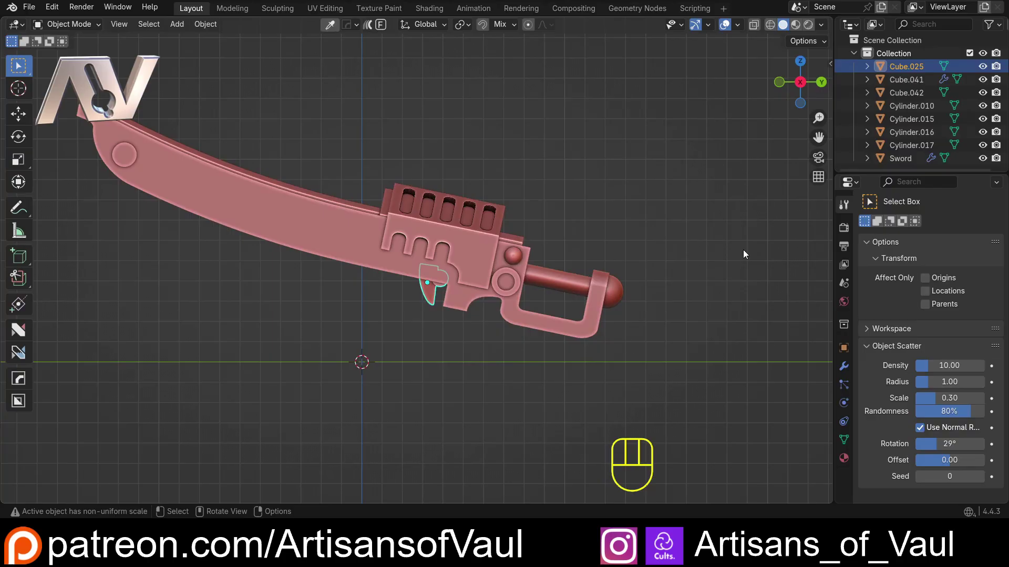
key("n")
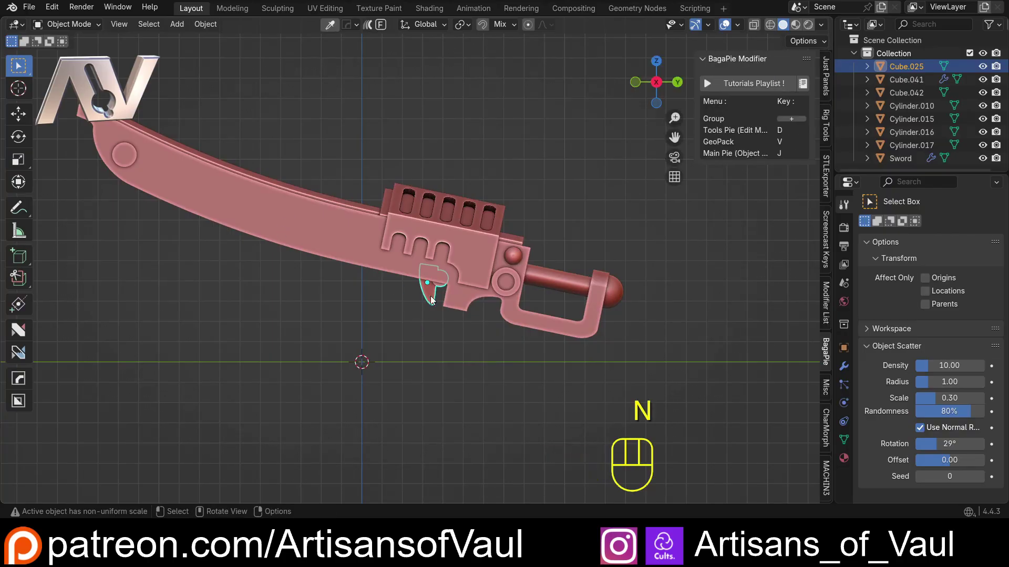
left_click(292, 220, "shift")
key("j")
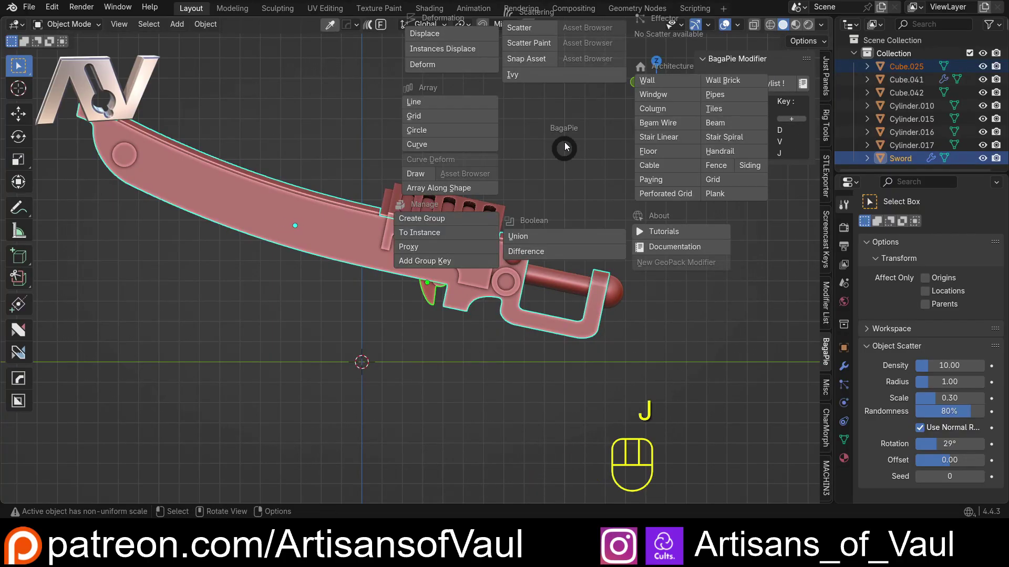
left_click(423, 187)
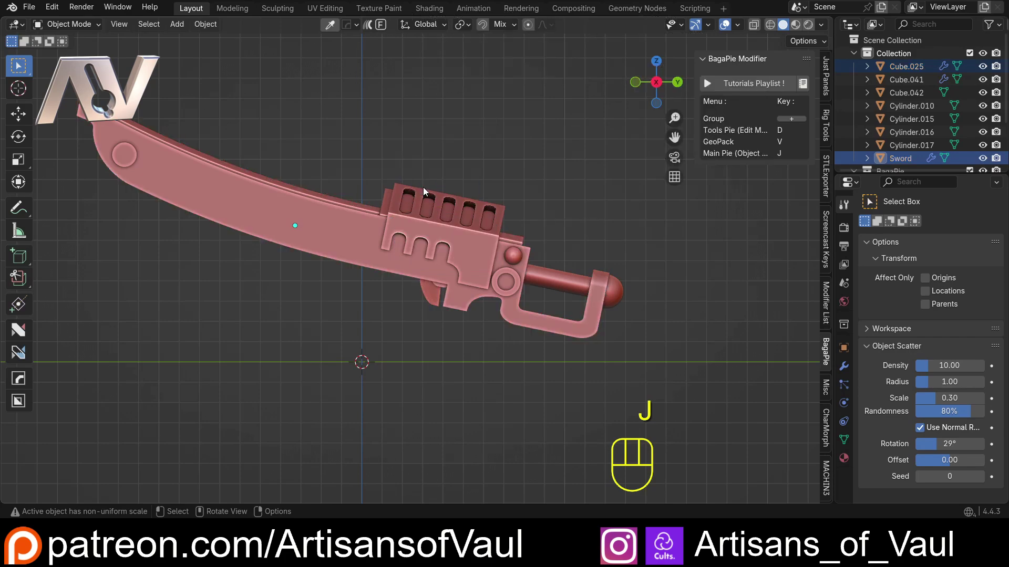
Select only the arrayed tooth and try an array distance of -333.480
mouse_move(455, 292)
middle_mouse_down()
mouse_move(443, 293)
mouse_move(444, 275)
middle_mouse_up()
scroll(444, 276, "up", 4)
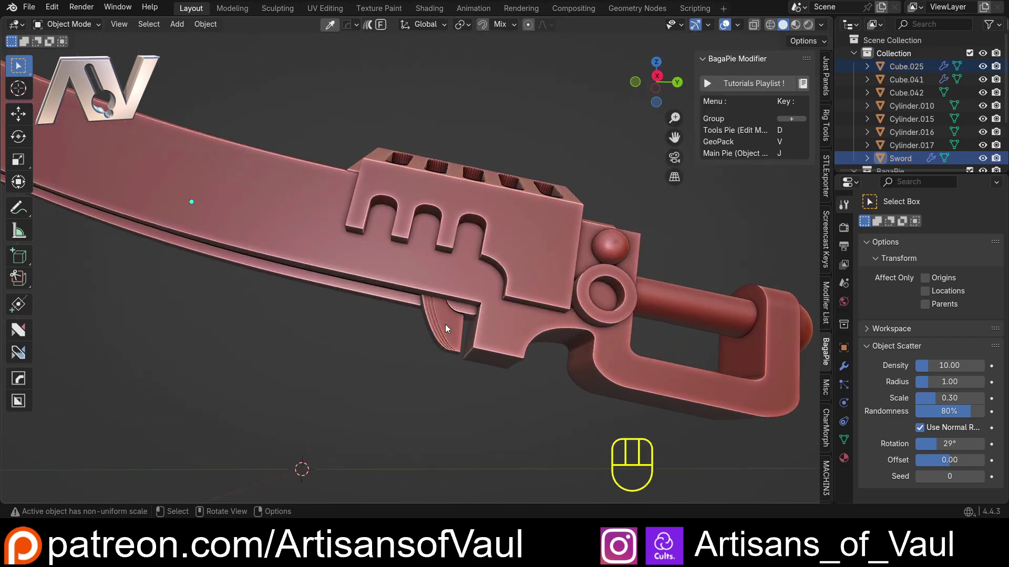
left_click(476, 314)
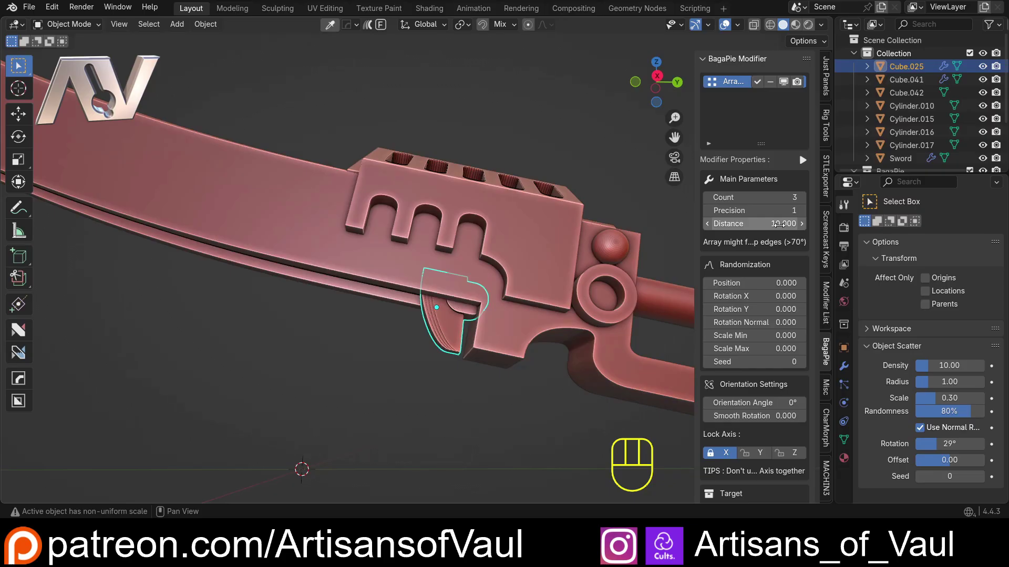
left_click_drag(779, 224, 646, 223)
scroll(310, 257, "down", 3)
middle_click_drag(404, 252, 433, 195)
scroll(432, 195, "up", 3)
Set the tooth array's count to 6 and its distance to 10
left_click(801, 200)
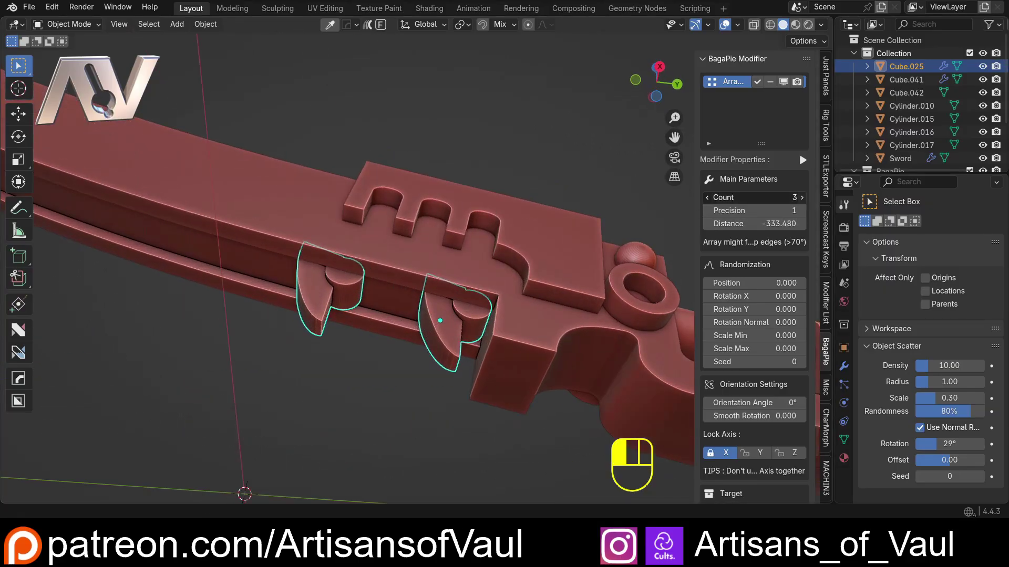
left_click(803, 199)
scroll(398, 237, "down", 4)
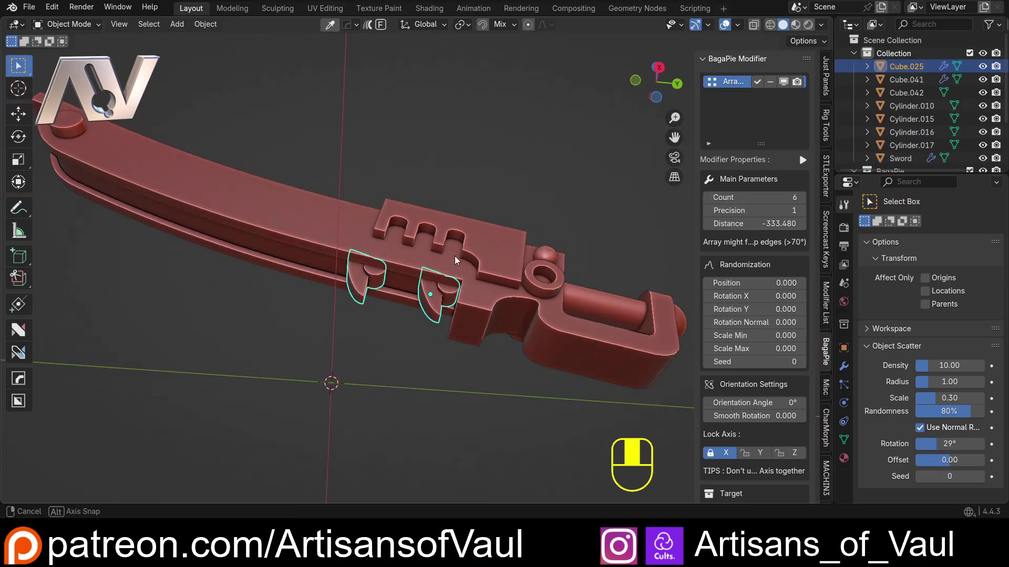
middle_click_drag(455, 259, 454, 296)
left_click(754, 223)
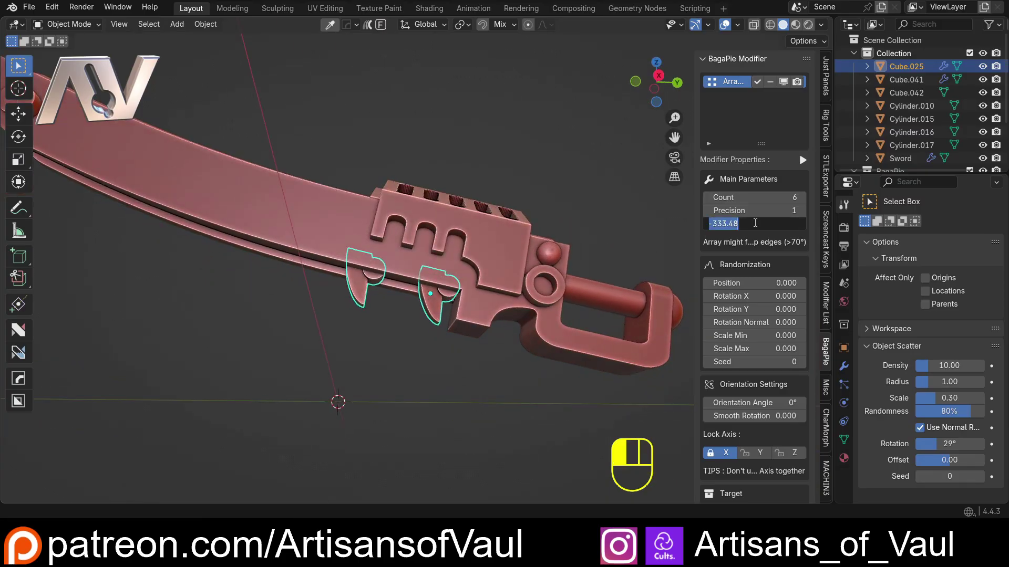
type("10")
key("Return")
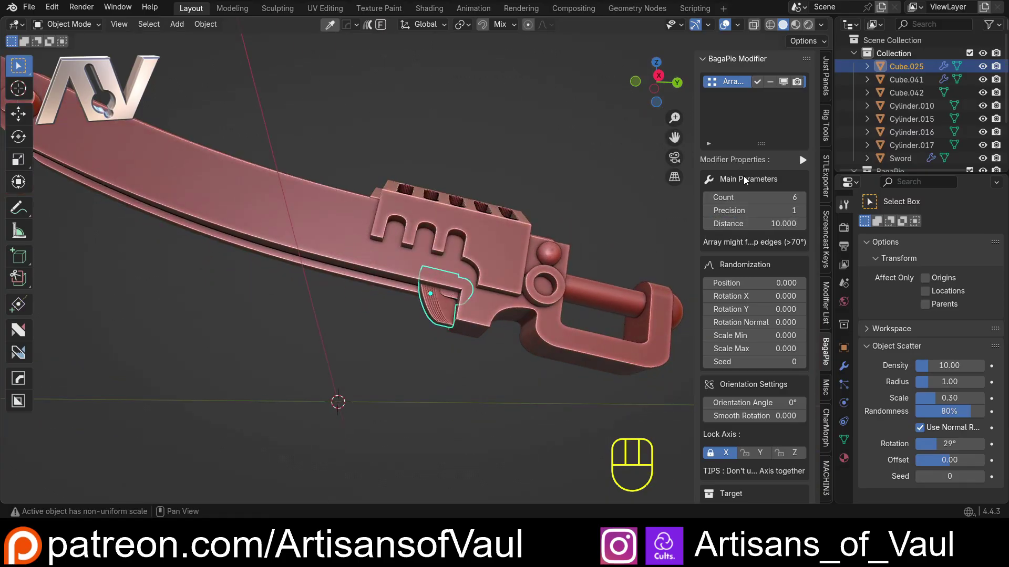
Viewed along the X axis, move the arrayed tooth to the blade's tip, about -16.36 in Y and 6.66 in Z
left_click(659, 76)
middle_click_drag(457, 302, 575, 293, "shift")
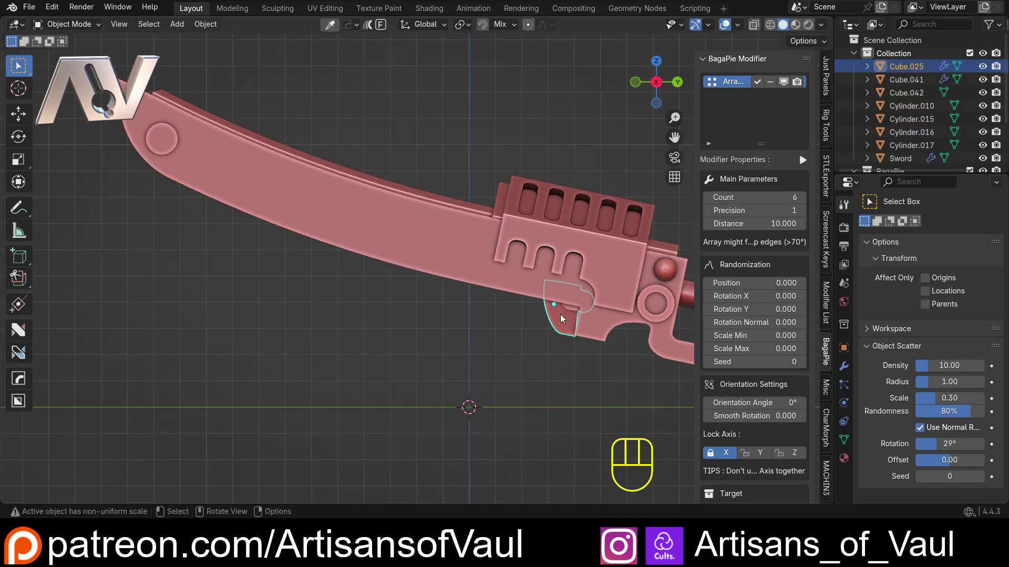
key("g")
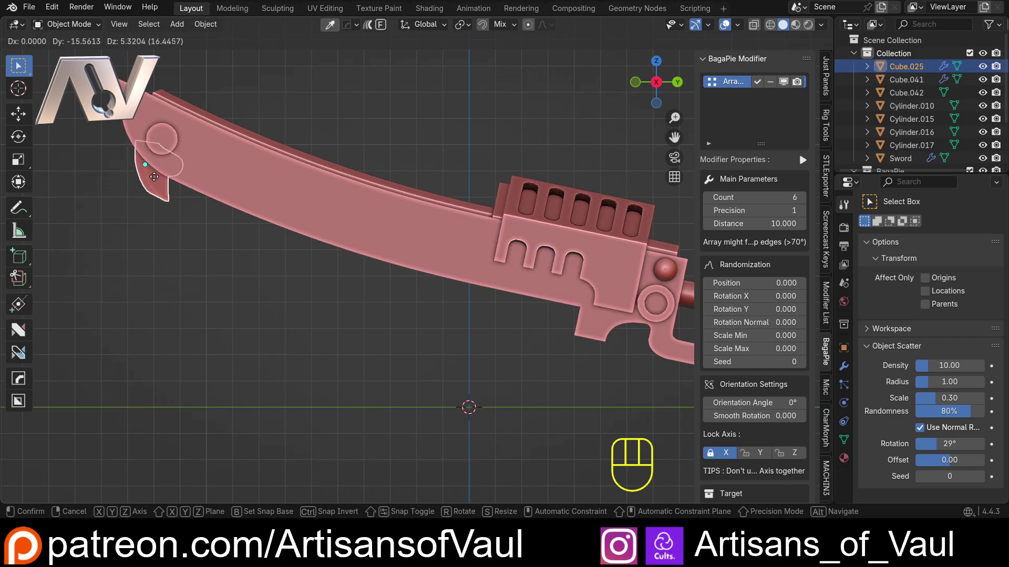
left_click(130, 139)
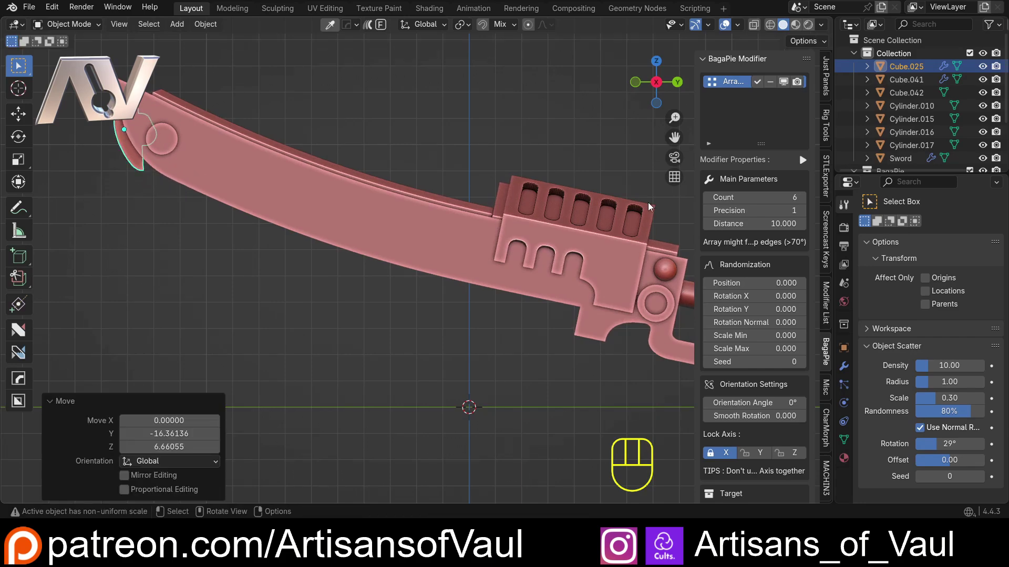
Increase the tooth array's distance to 63.460 along the blade's tip
left_click_drag(754, 223, 795, 223)
middle_click_drag(232, 144, 445, 234, "shift")
scroll(445, 235, "up", 2)
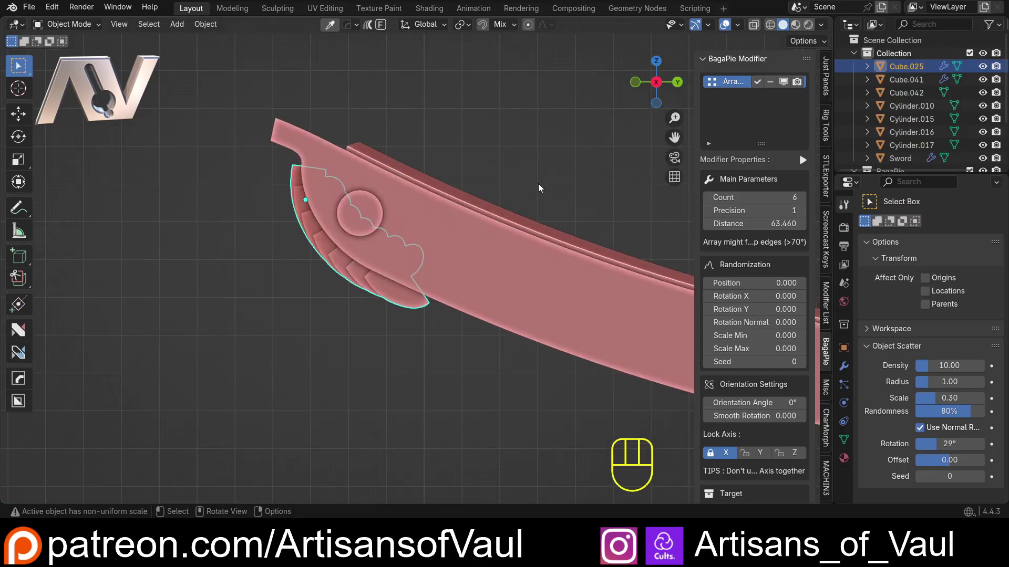
Rotate the tooth about 55.2° in the side view and move it outward by about -0.32 in Y and 0.31 in Z
key("r")
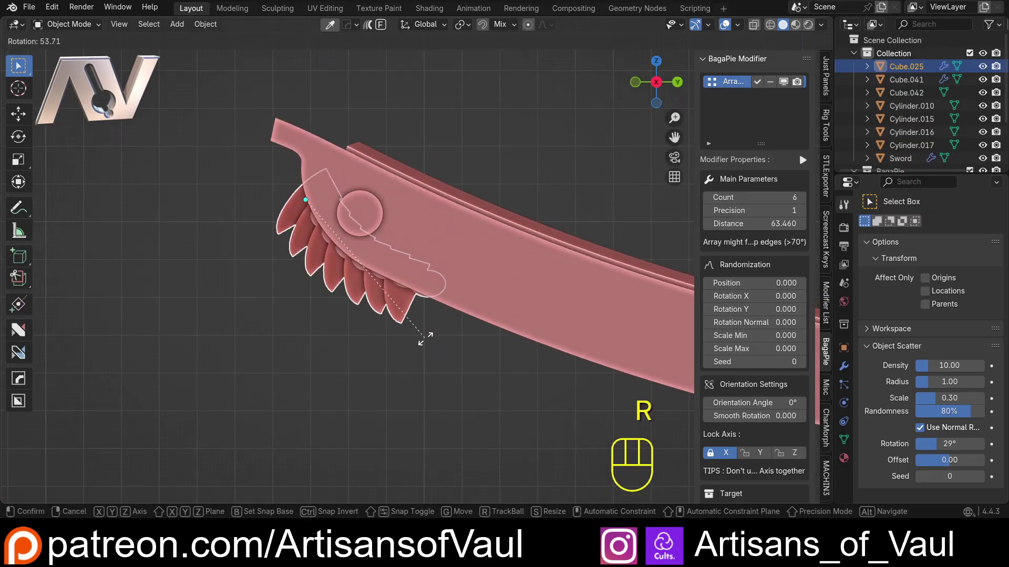
left_click(422, 345)
key("g")
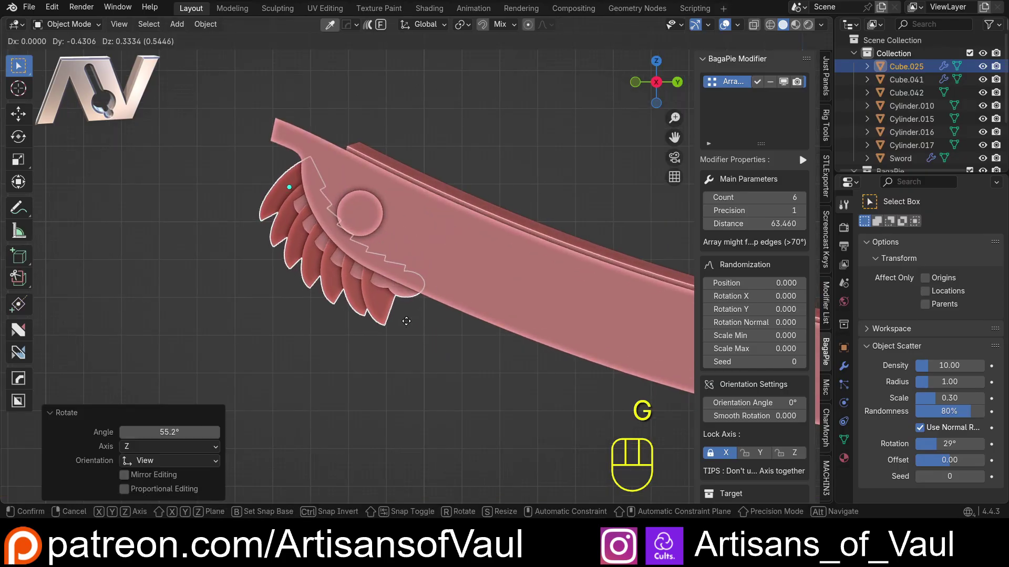
left_click(405, 318)
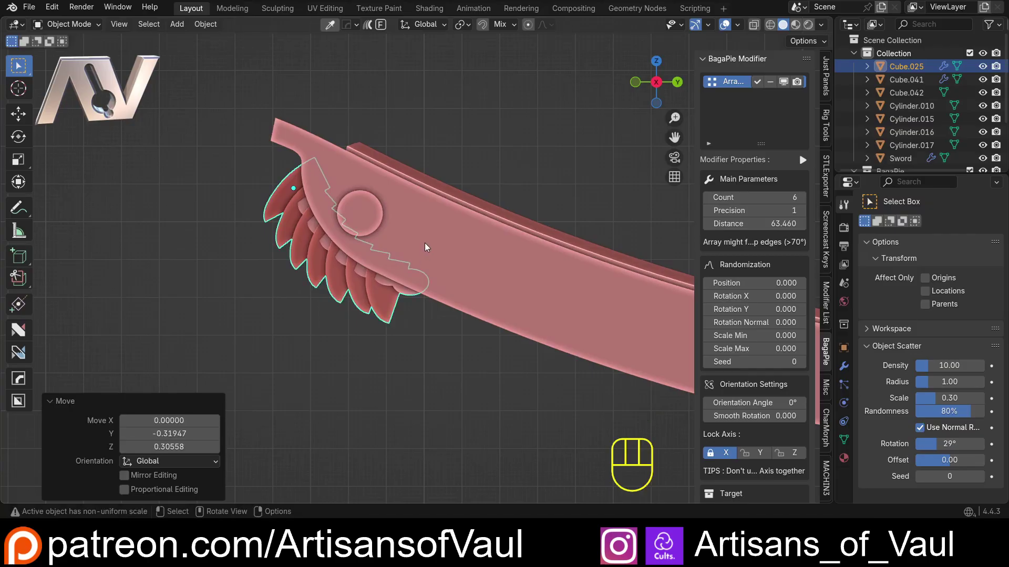
scroll(427, 249, "down", 3)
scroll(437, 280, "up", 4)
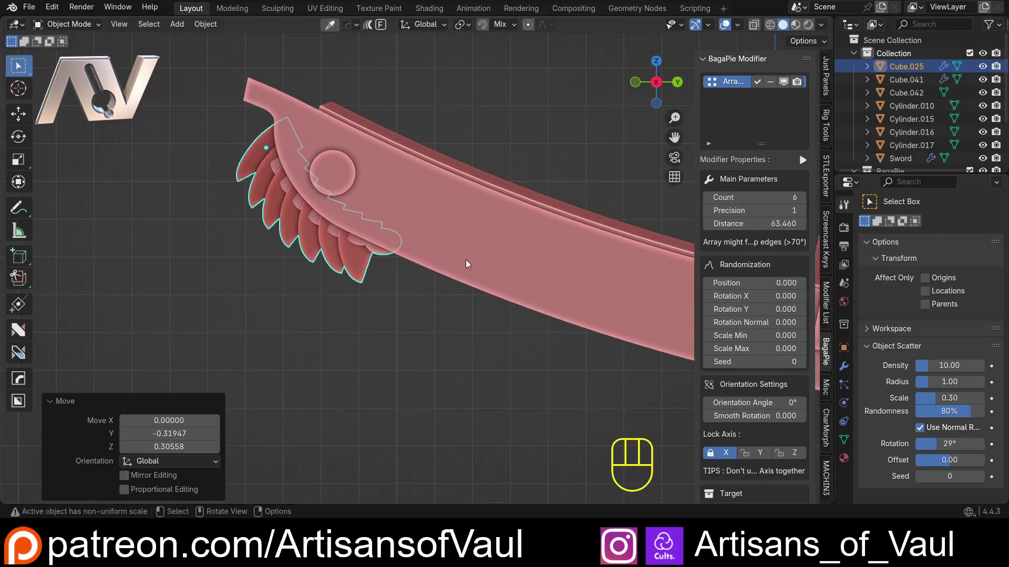
Spread the teeth further along the blade with an array distance of 158.610 and check their alignment from below
left_click_drag(733, 225, 802, 225)
scroll(349, 245, "down", 3)
middle_click_drag(368, 236, 293, 210, "shift")
scroll(310, 210, "up", 2)
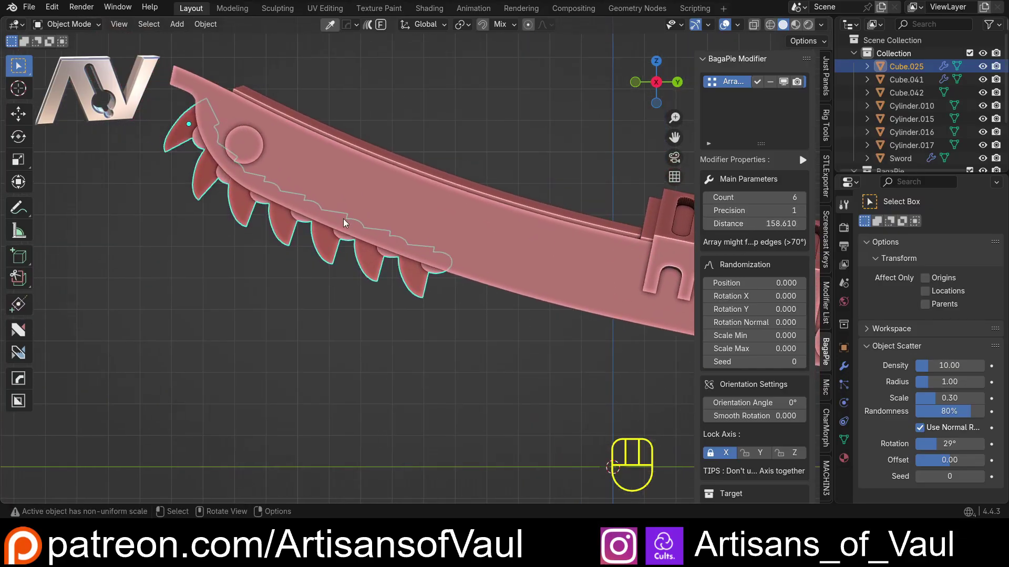
middle_click_drag(427, 273, 439, 252)
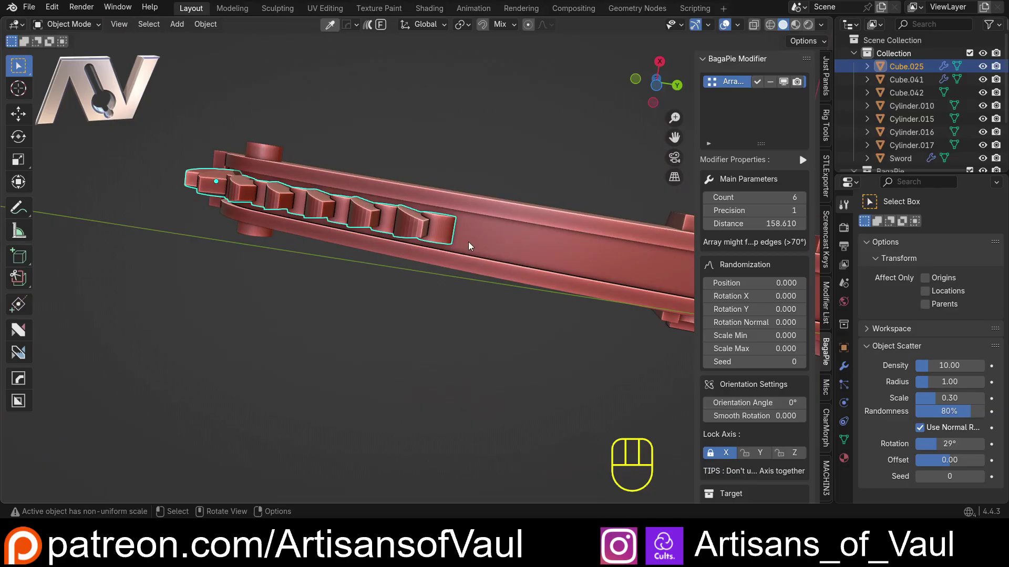
middle_click_drag(488, 220, 457, 294)
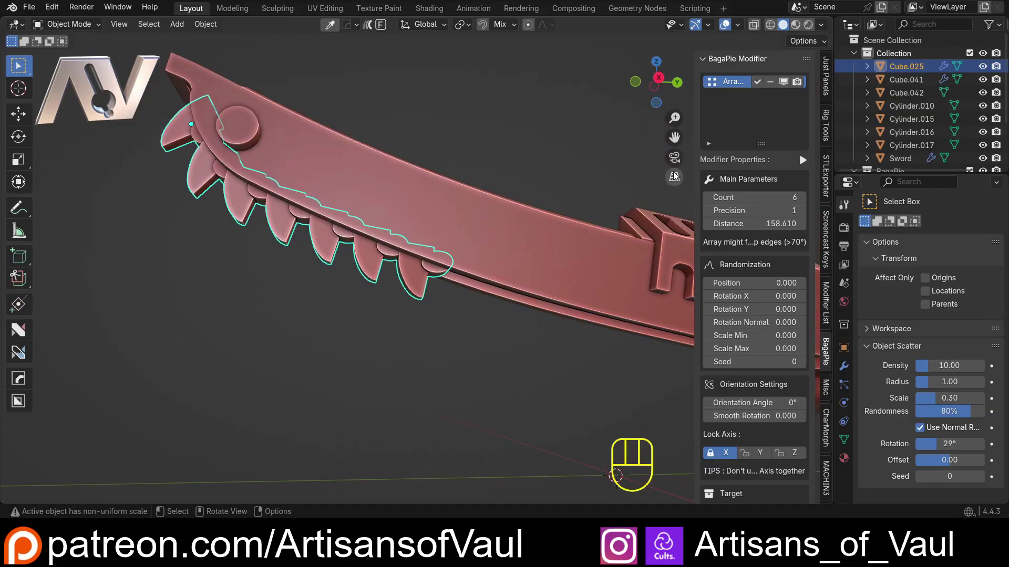
Raise the tooth array's count to 13 to extend the teeth along the blade toward the handle
left_click(802, 198)
left_click(802, 197)
left_click(803, 197)
left_click(802, 197)
left_click(802, 197)
scroll(640, 155, "down", 4)
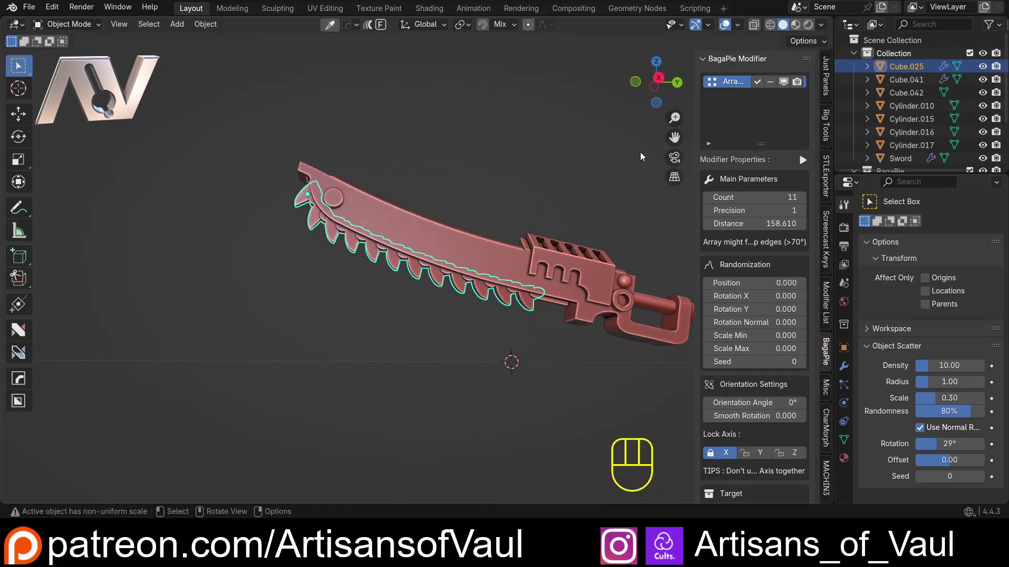
left_click(657, 78)
middle_click_drag(529, 206, 494, 186, "shift")
scroll(630, 300, "up", 3)
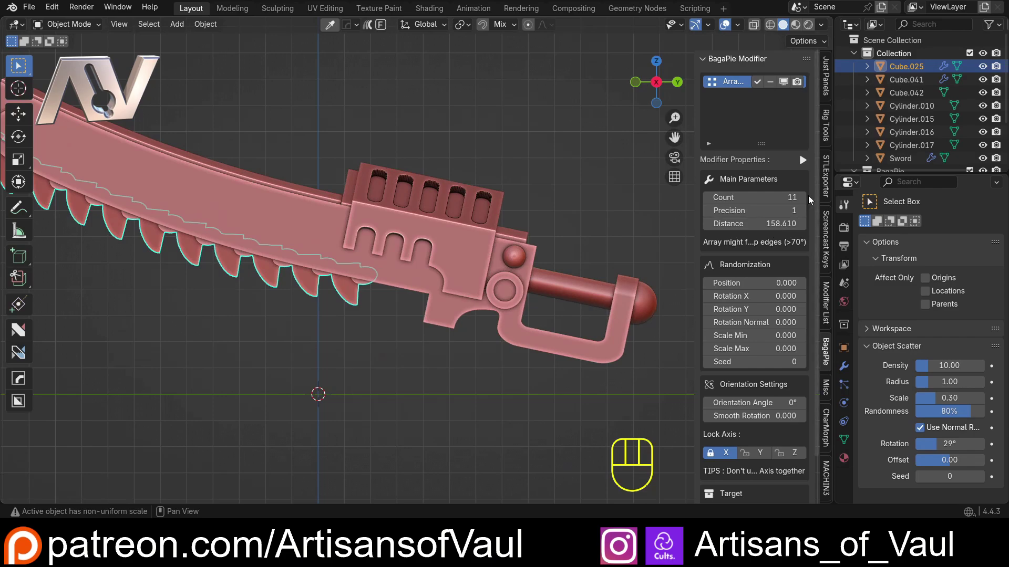
scroll(419, 261, "down", 3)
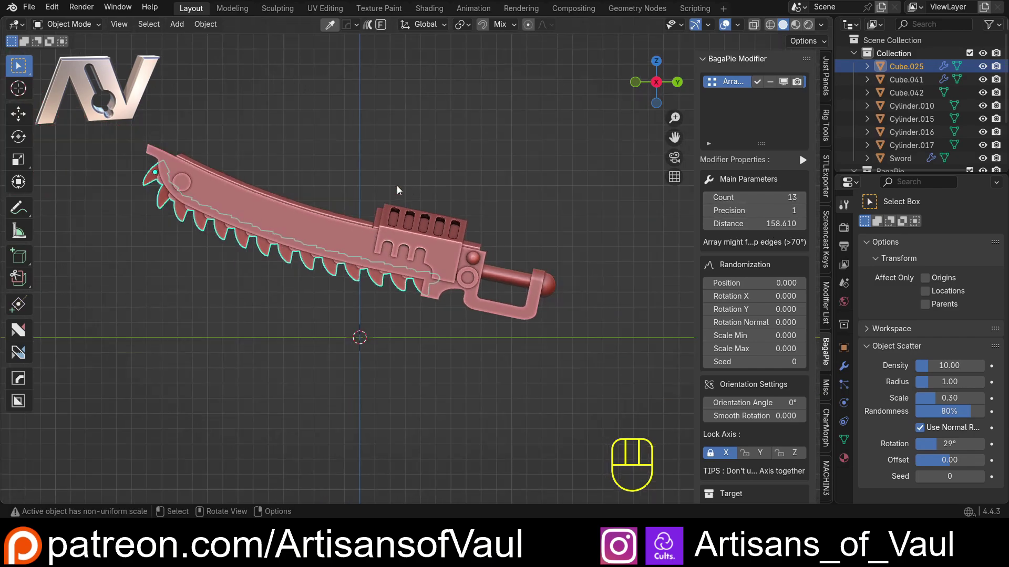
middle_click_drag(371, 214, 444, 189, "shift")
scroll(444, 189, "up", 3)
middle_click_drag(576, 243, 479, 227, "shift")
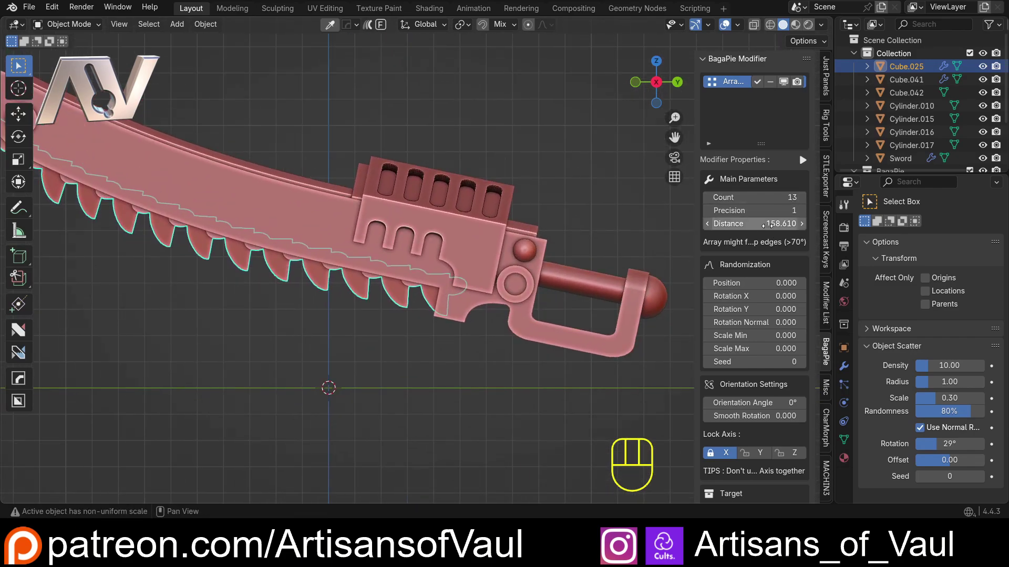
Set the tooth array's distance to 165.250 and its count to 12, leaving the teeth deselected
mouse_move(767, 225)
left_mouse_down()
mouse_move(733, 223)
mouse_move(771, 223)
left_mouse_up()
left_click(707, 199)
left_click(308, 160)
scroll(337, 234, "down", 2)
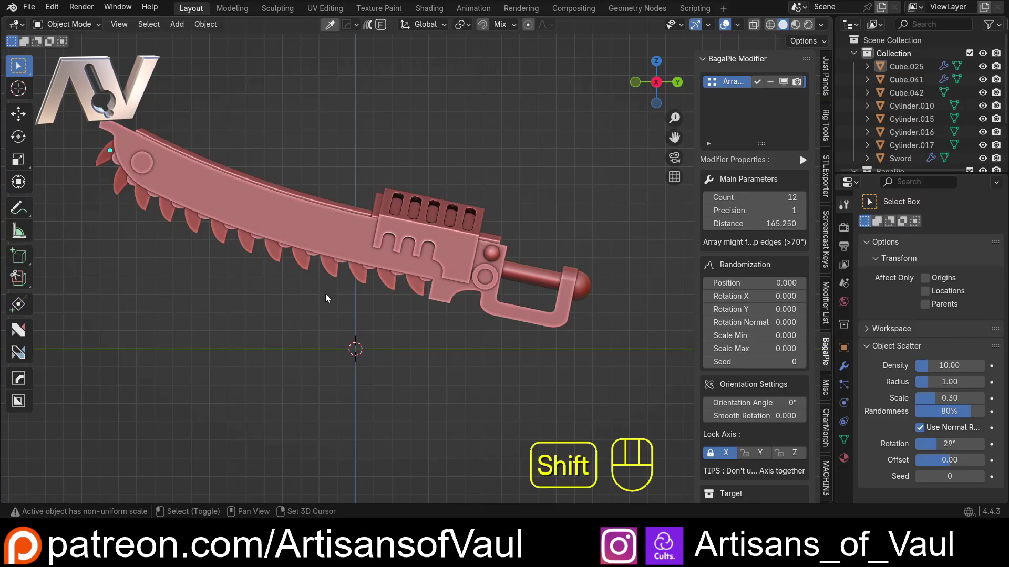
middle_click_drag(326, 298, 420, 302, "shift")
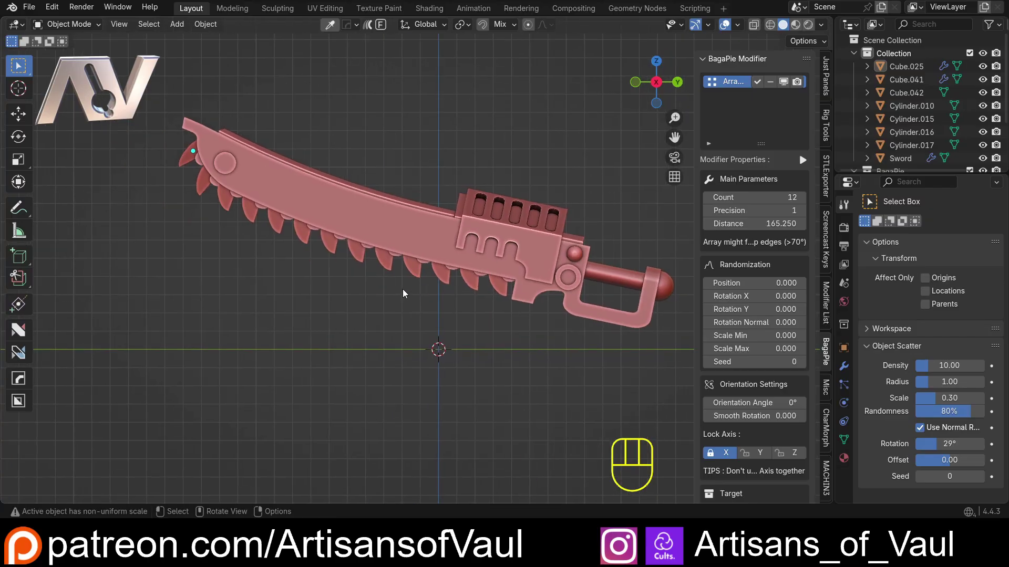
Compare tooth array precision values of 1 and 2, and set the precision to 50
left_click(802, 210)
left_click(705, 211)
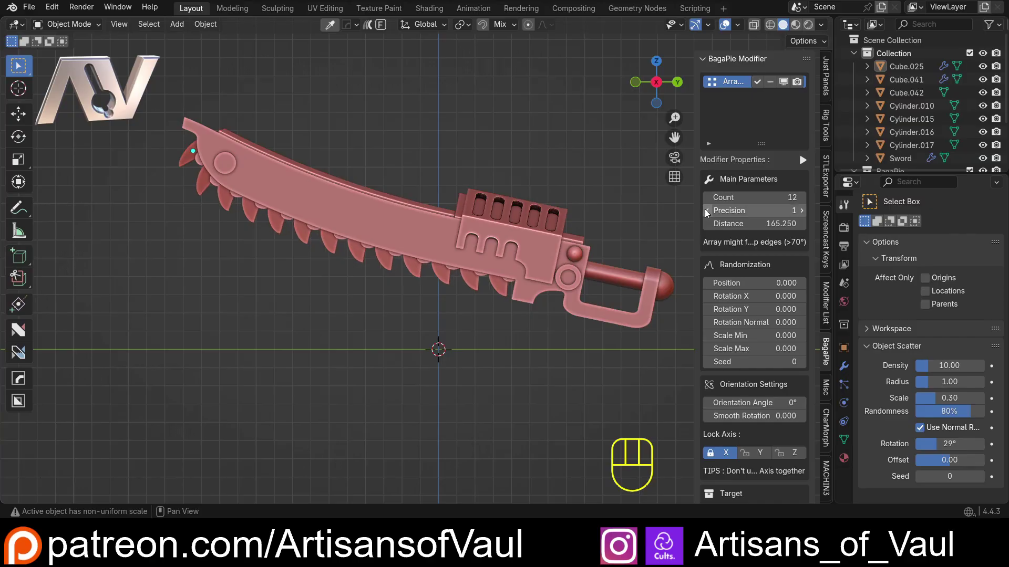
left_click(801, 213)
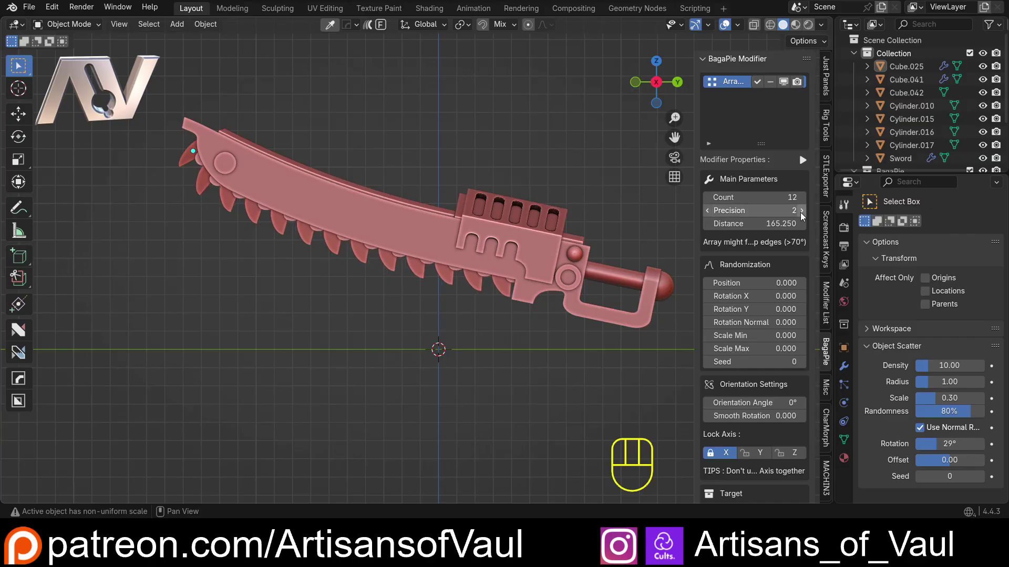
scroll(259, 256, "up", 2)
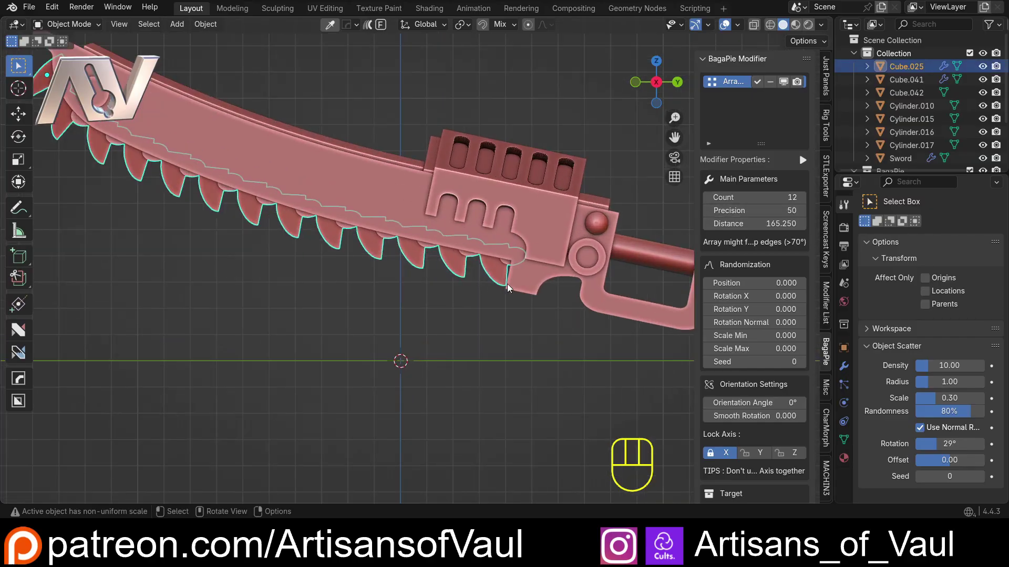
scroll(507, 288, "down", 2)
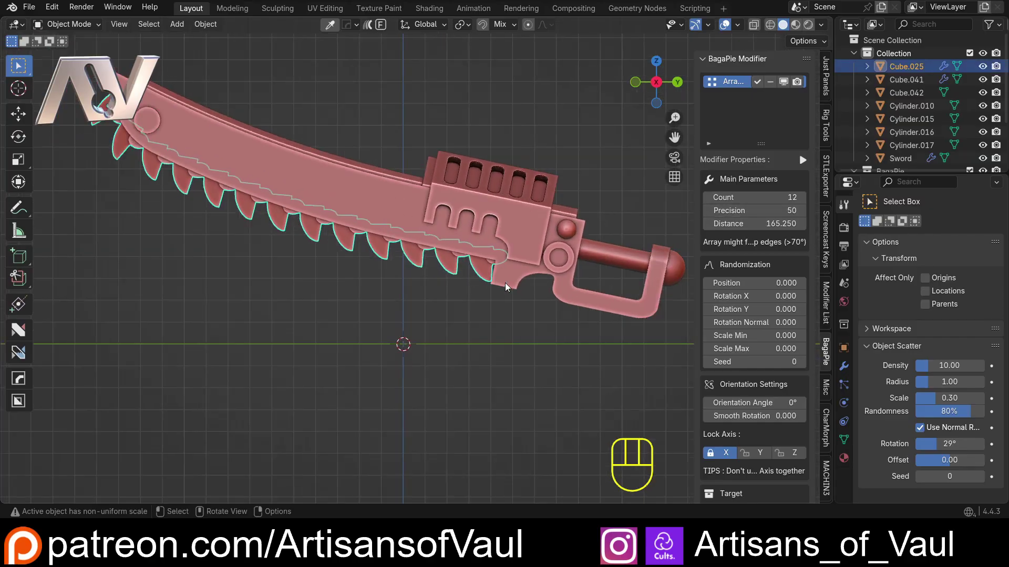
scroll(824, 92, "up", 2)
scroll(823, 92, "up", 5)
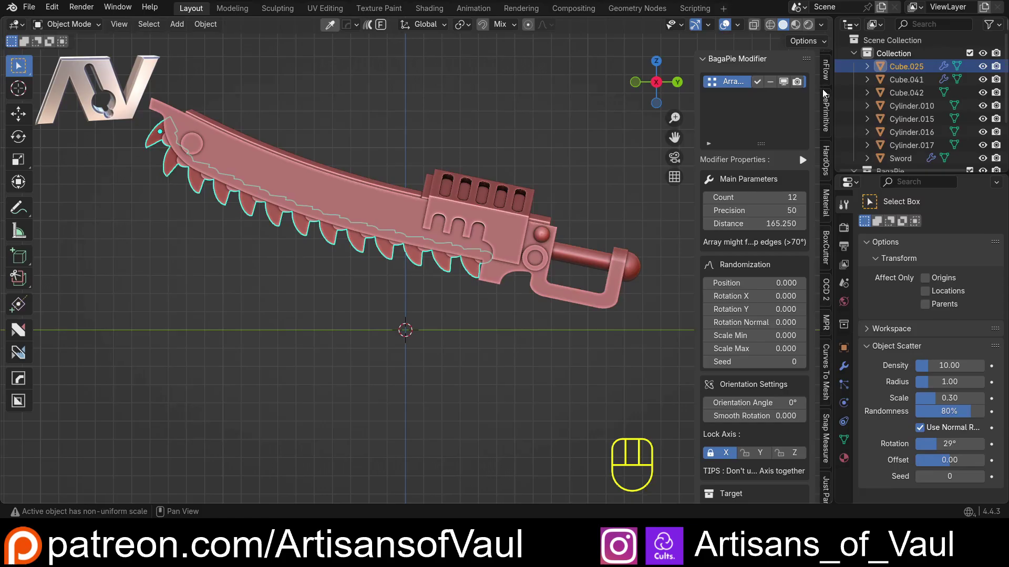
Show the arrayed tooth's transform values and apply its scale
left_click(826, 67)
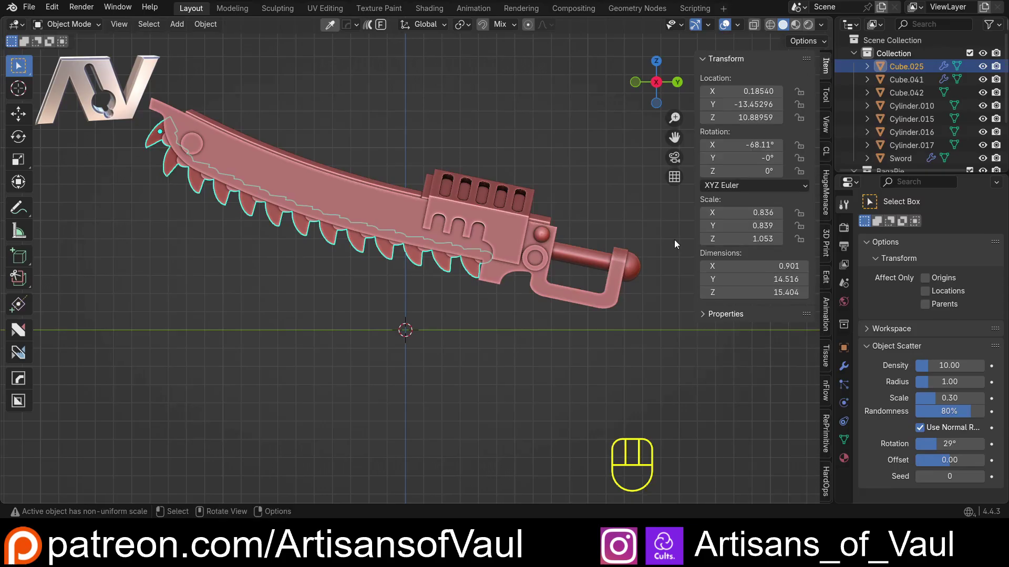
key("ctrl+a")
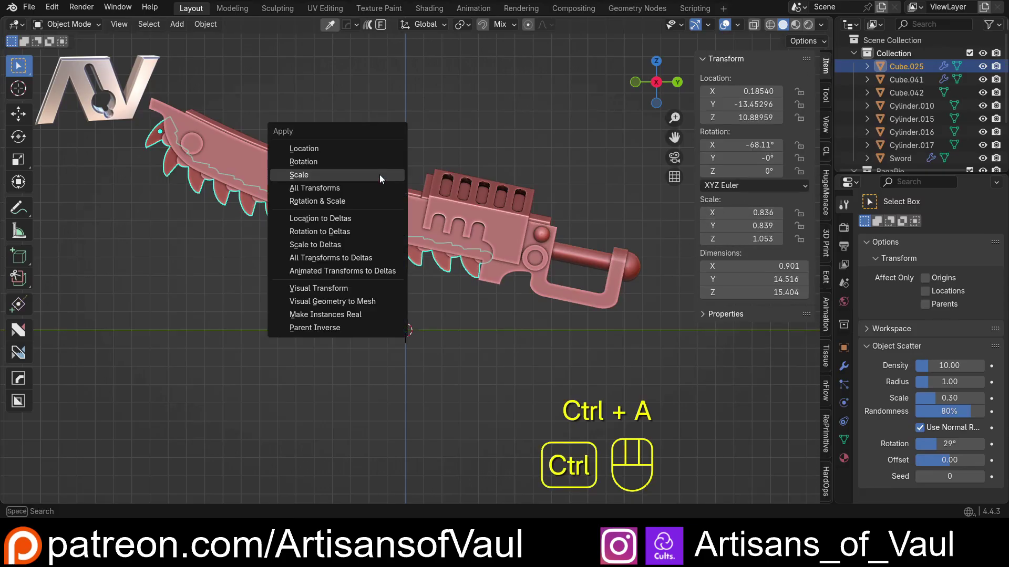
left_click(343, 175)
scroll(355, 260, "up", 3)
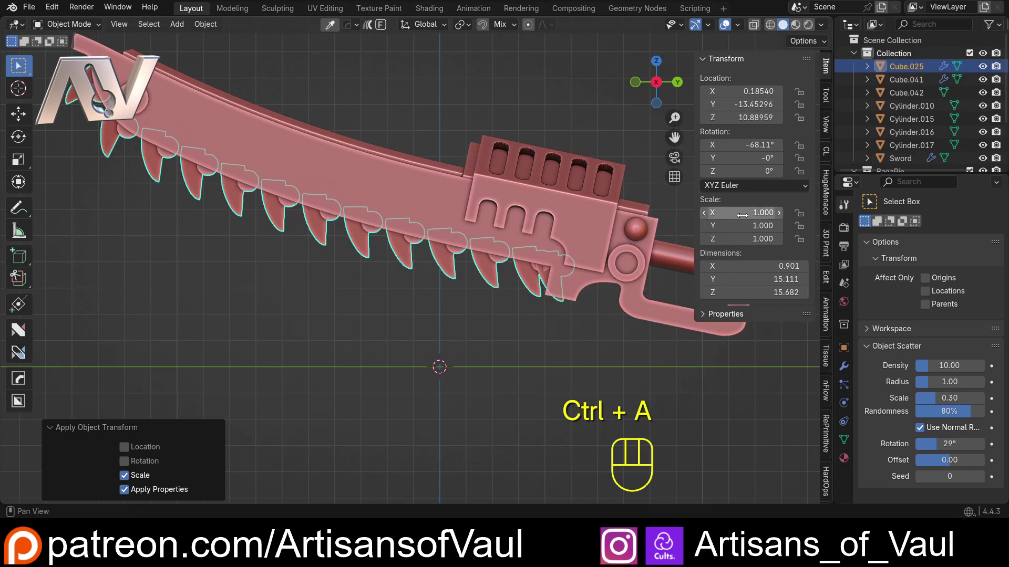
Return to the BagaPie array settings and set the distance to 150.170, keeping the count at 12
scroll(827, 266, "down", 6)
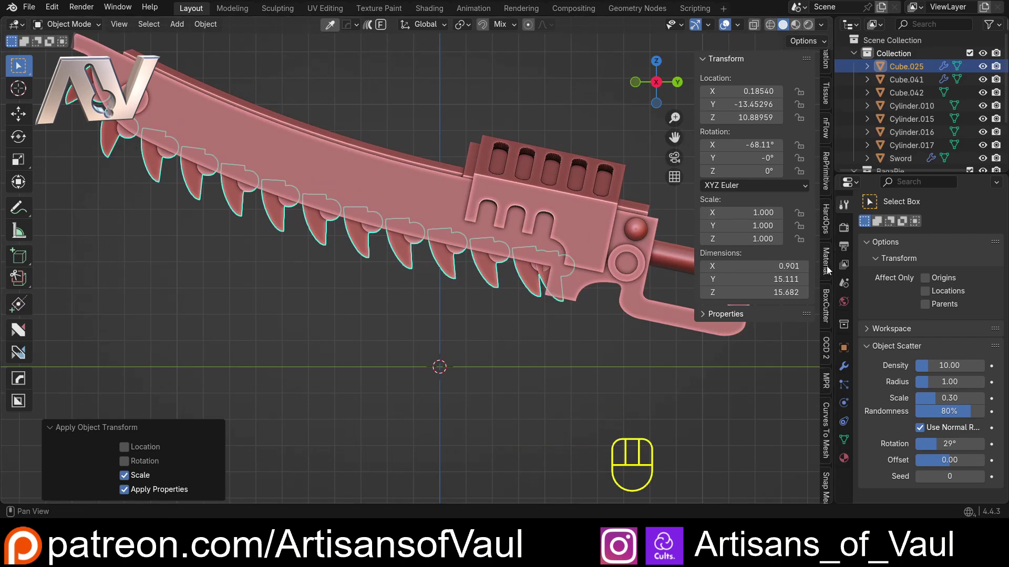
scroll(827, 266, "down", 8)
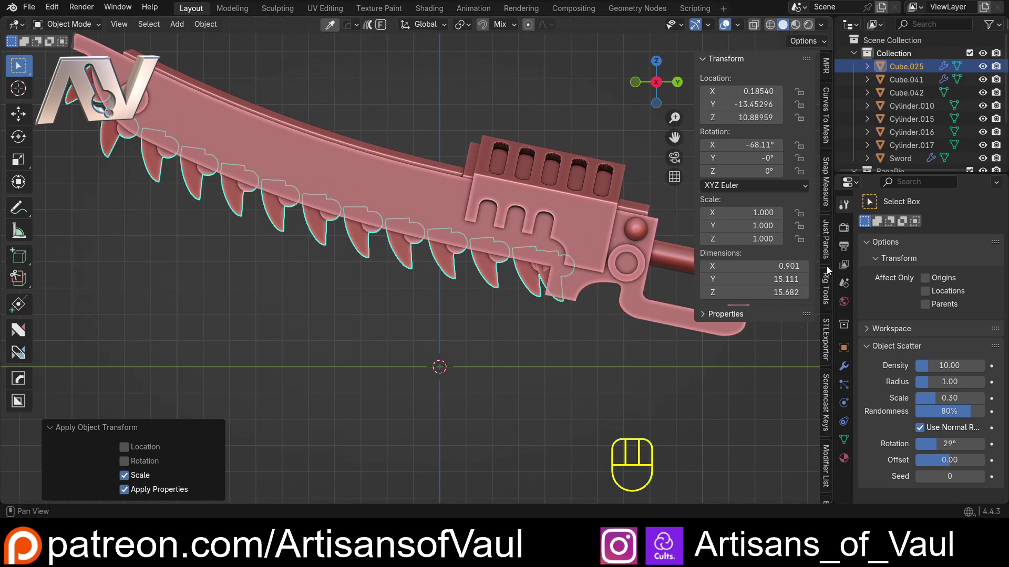
scroll(827, 265, "down", 5)
left_click(827, 349)
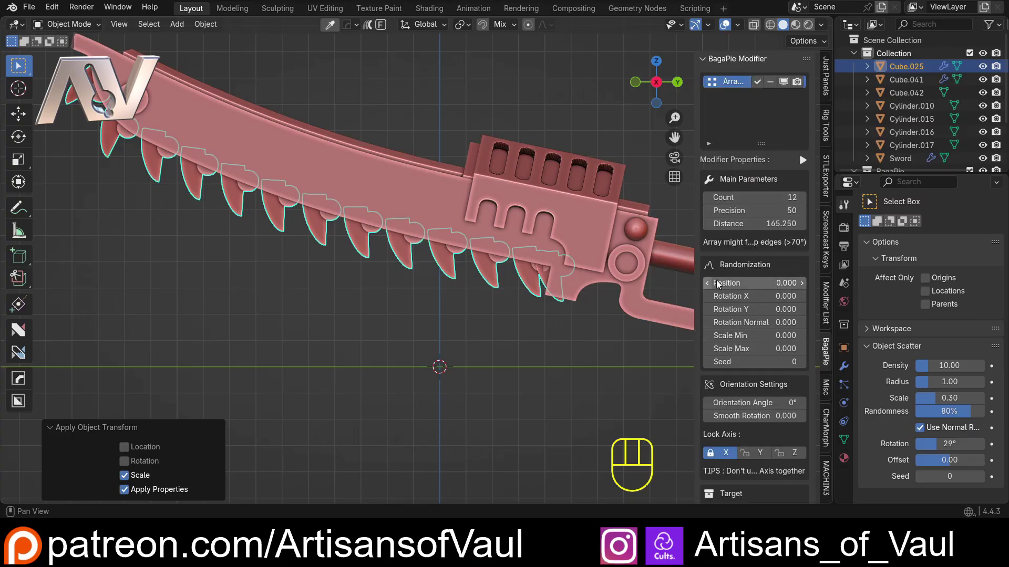
left_click_drag(764, 196, 750, 228)
left_click(802, 198)
left_click(709, 198)
Deselect the teeth and examine the whole chainsword from several angles
scroll(397, 158, "down", 3)
left_click(397, 159)
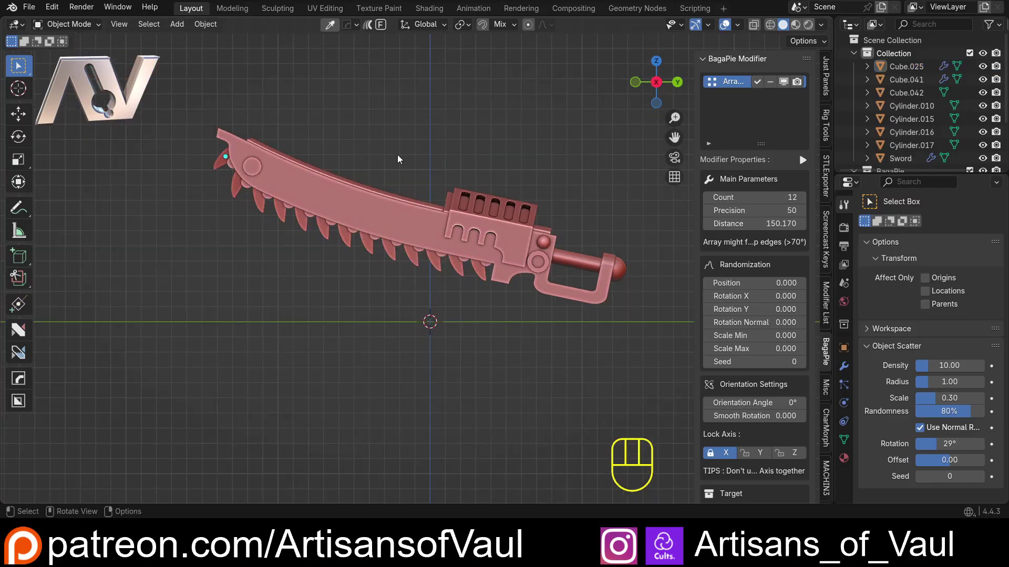
middle_click_drag(353, 290, 409, 316)
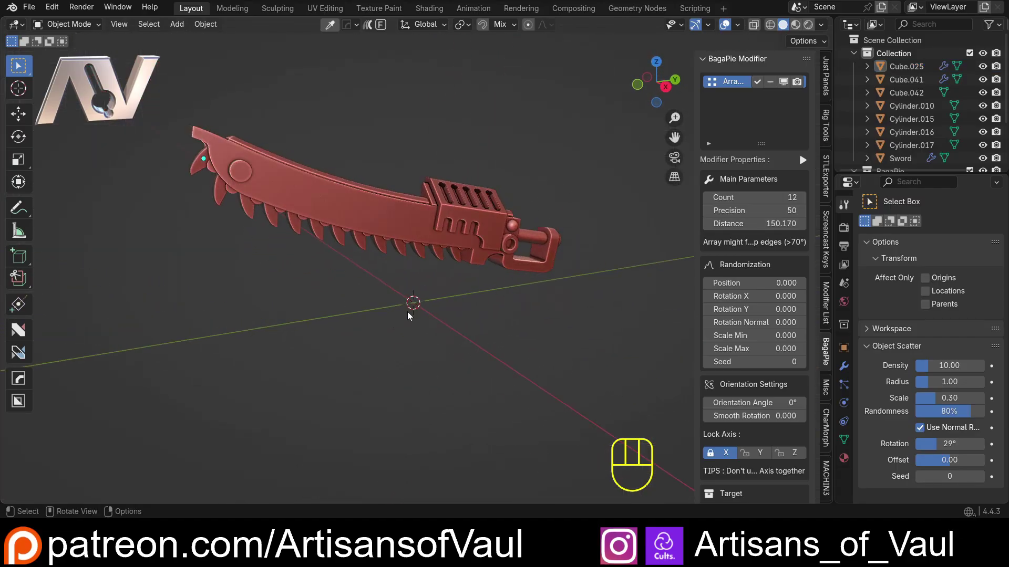
middle_click_drag(345, 266, 386, 288, "shift")
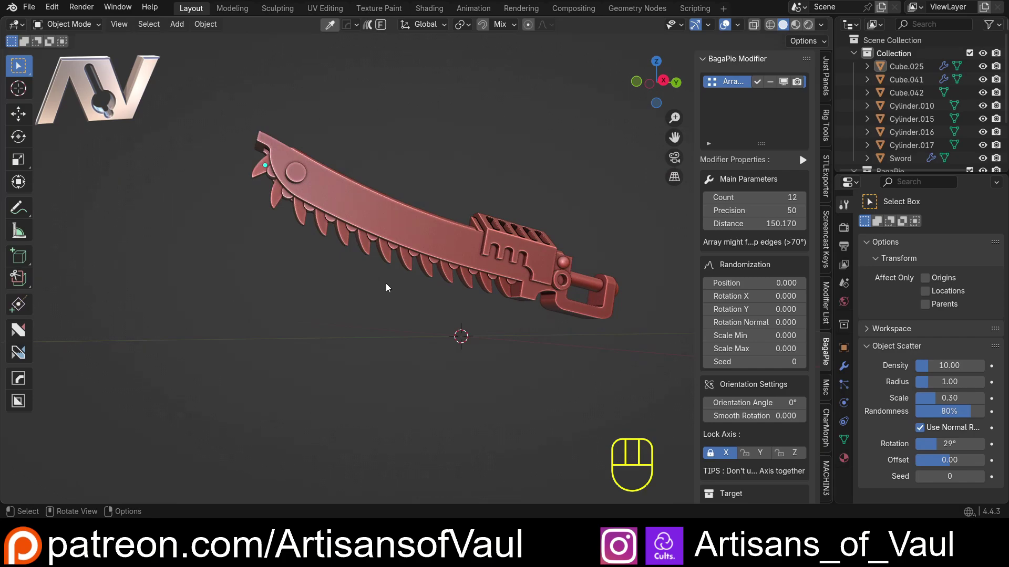
middle_click_drag(385, 282, 368, 354)
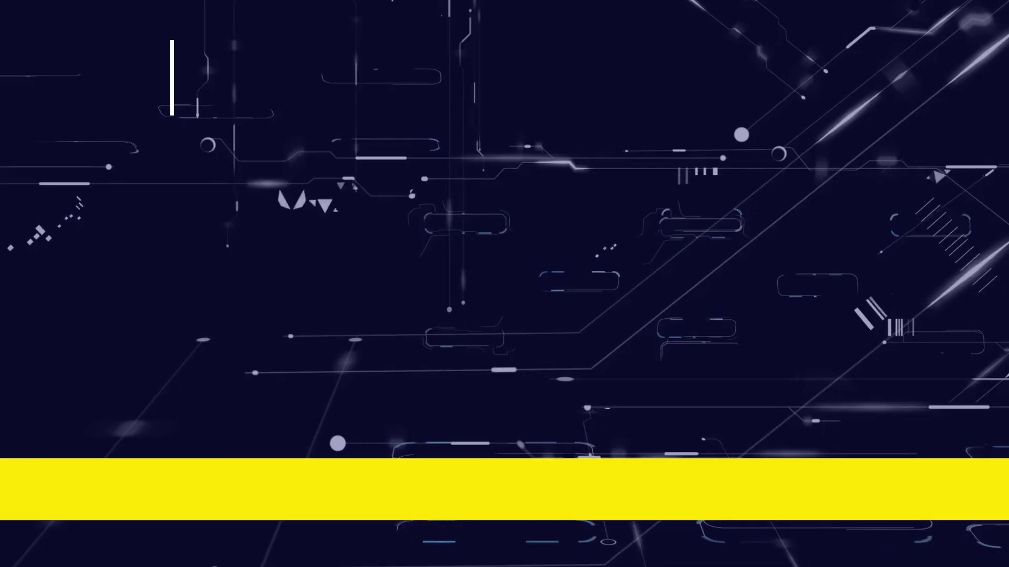